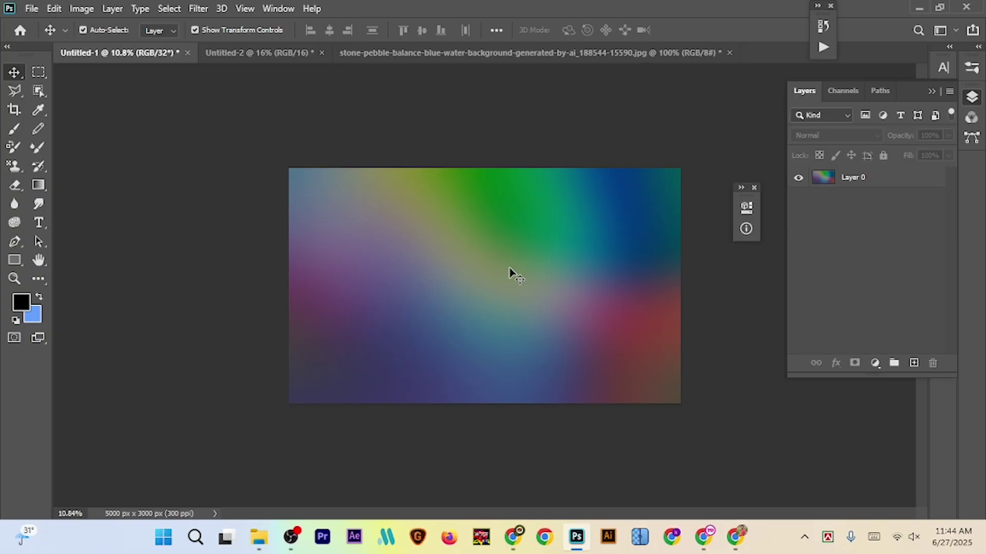
Review the open gradient backgrounds Untitled-1 and Untitled-2 and the stone-pebble image, ending on a closer view of Untitled-1
click(259, 52)
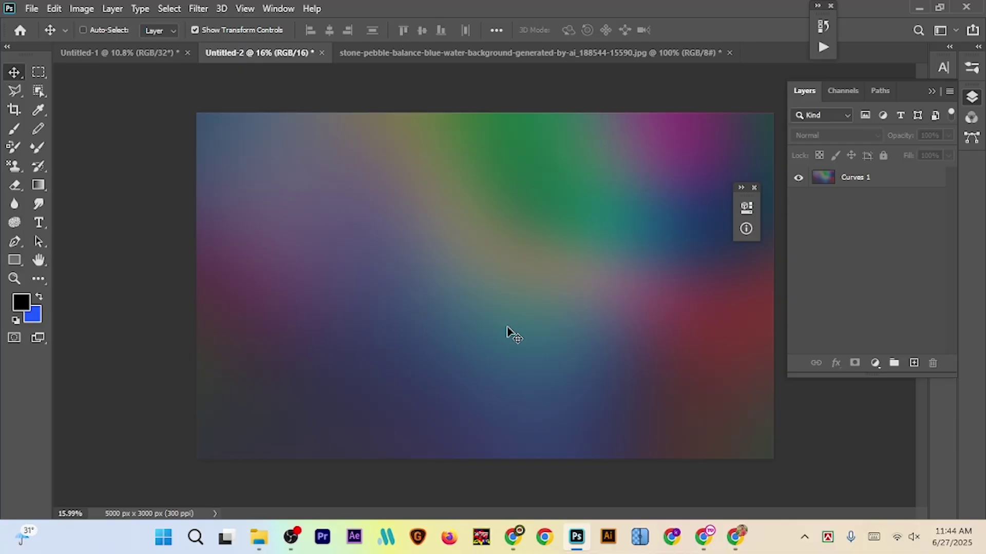
key(ctrl)
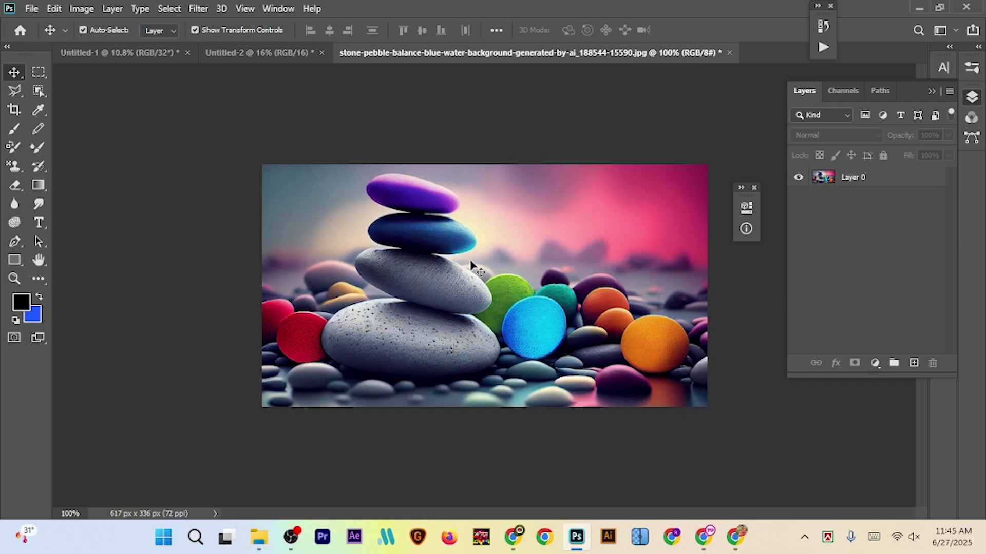
click(251, 54)
click(123, 55)
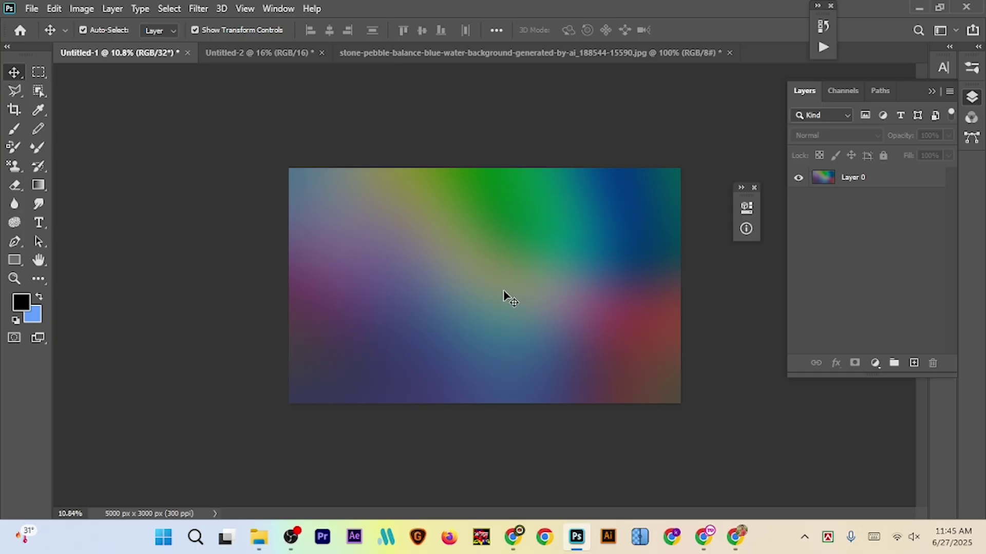
scroll(579, 288, up, 3)
scroll(568, 288, down, 2)
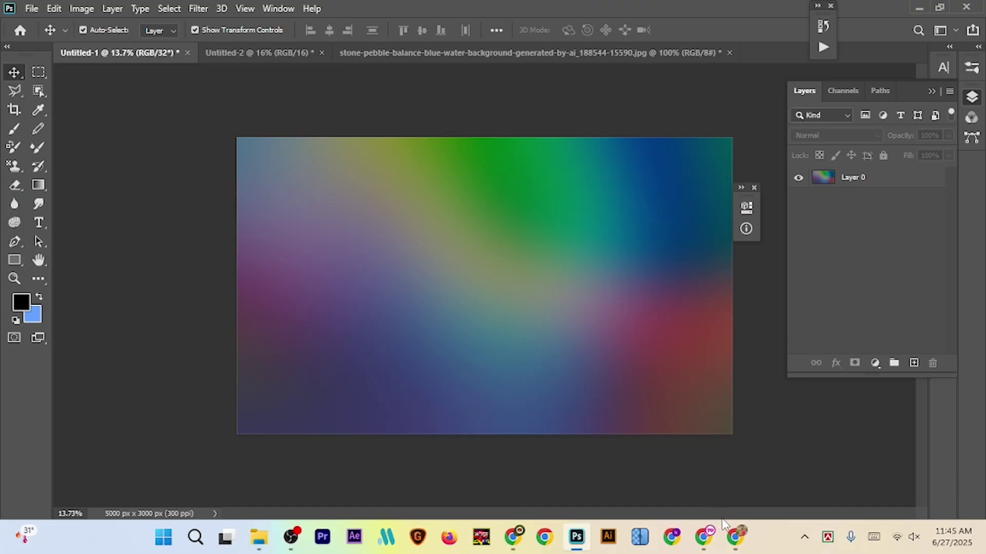
Switch to Chrome and examine the best illustration contributors and their lifetime downloads on the Adobe Stock Contributors Insights page
click(736, 534)
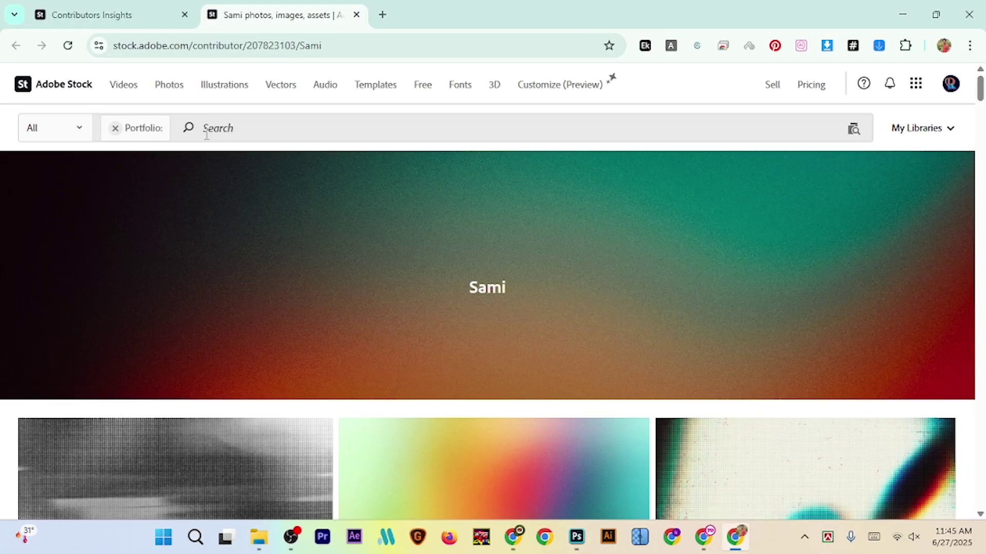
click(93, 14)
scroll(450, 294, down, 6)
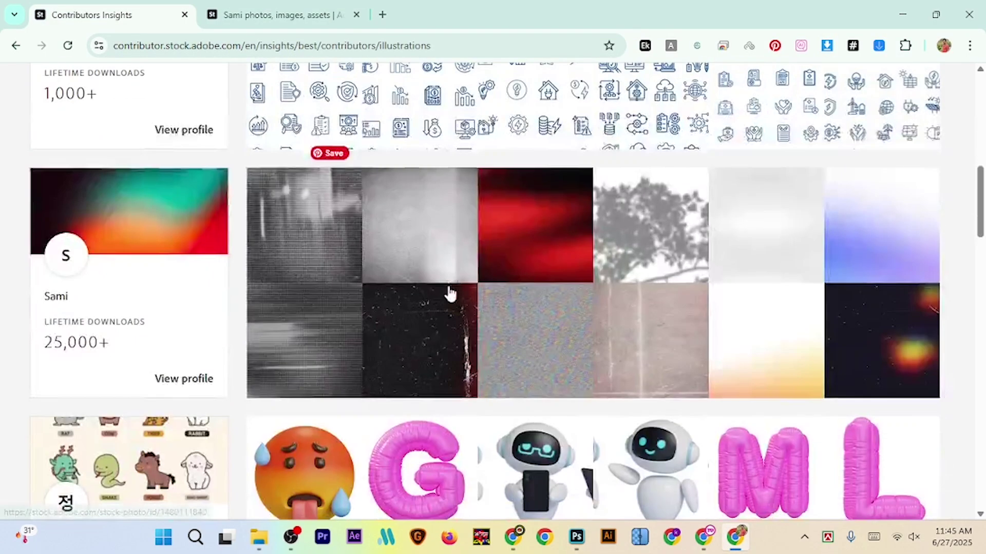
scroll(450, 293, up, 11)
scroll(433, 275, down, 6)
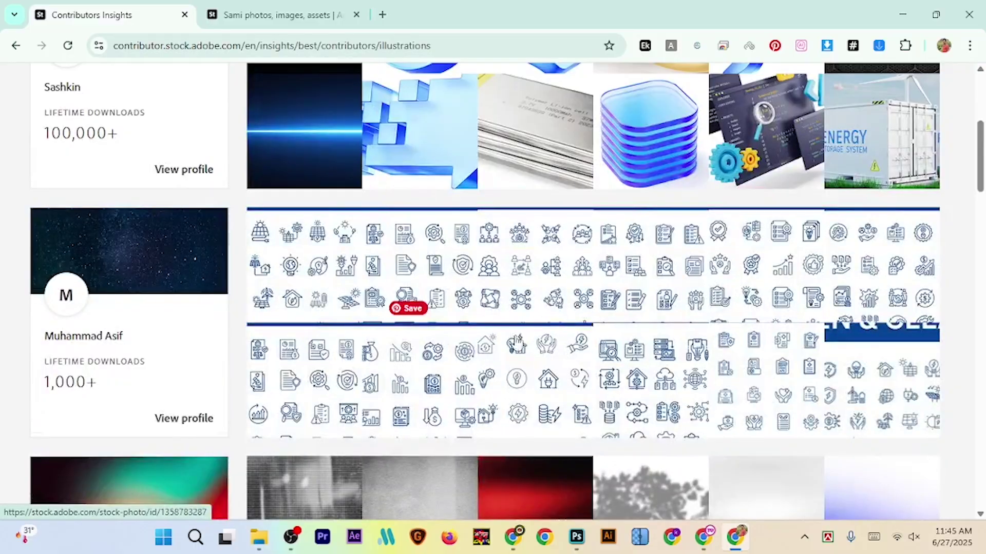
scroll(515, 341, down, 6)
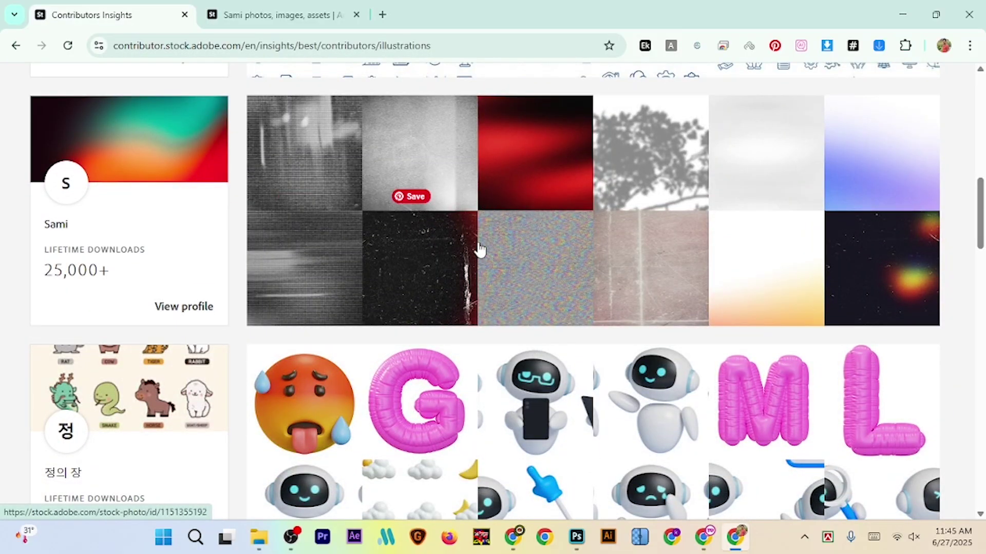
Examine the gradient, film-texture and light-leak backgrounds in the contributor portfolio open beside the Contributors Insights page
click(280, 16)
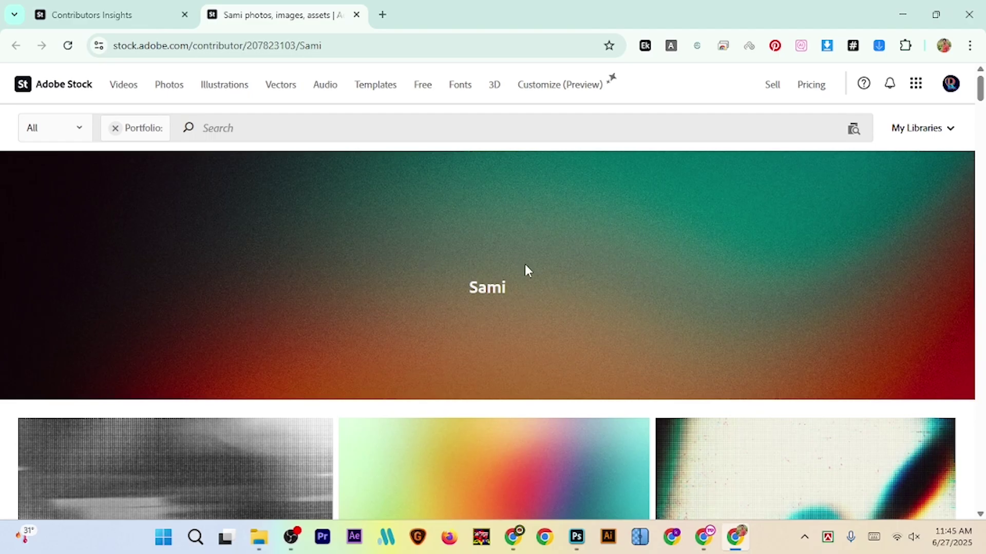
scroll(527, 277, down, 5)
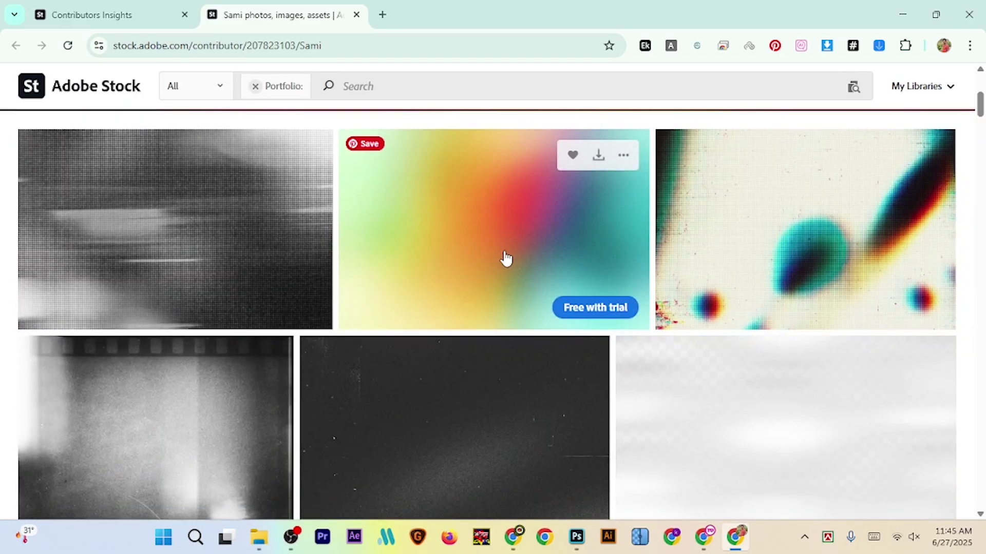
scroll(503, 309, down, 12)
scroll(519, 284, up, 4)
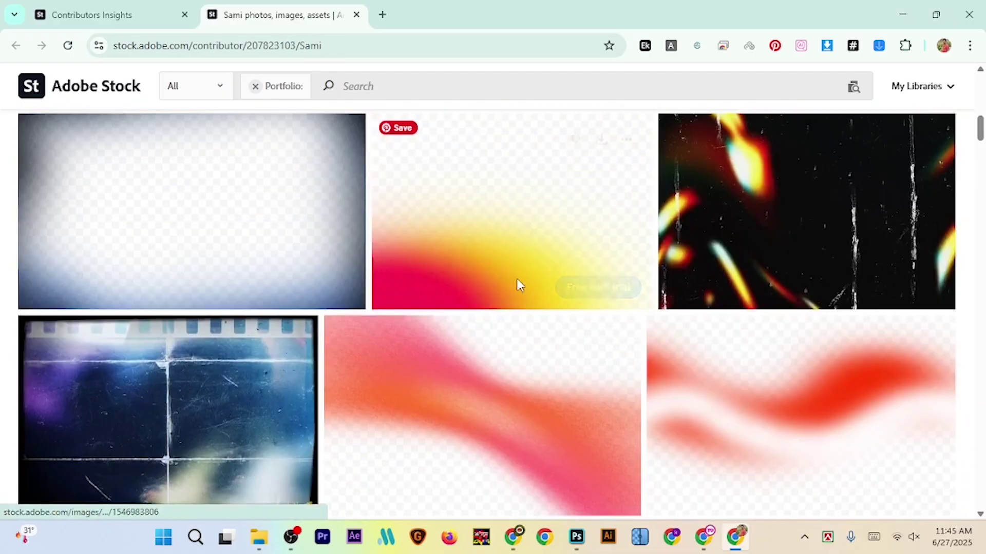
scroll(561, 357, down, 12)
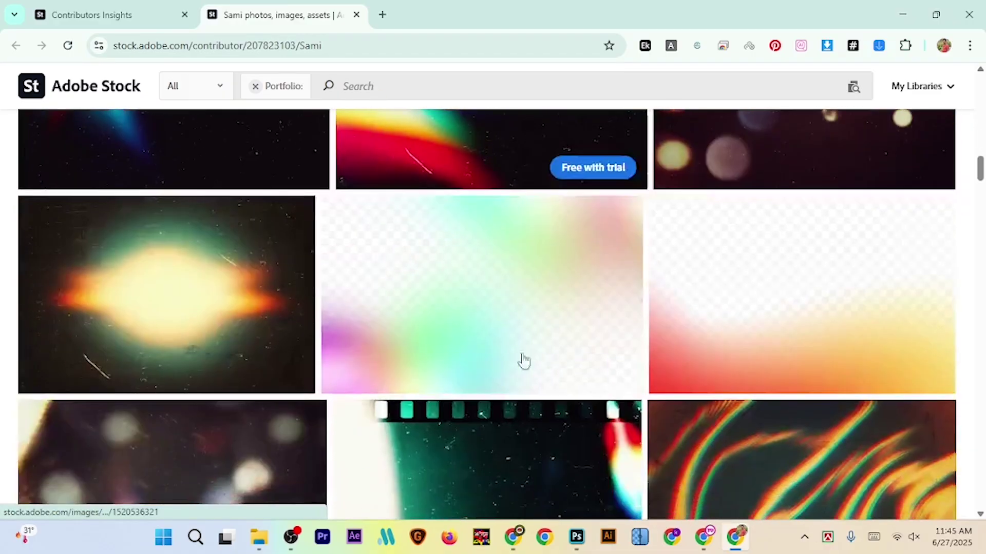
scroll(499, 341, down, 15)
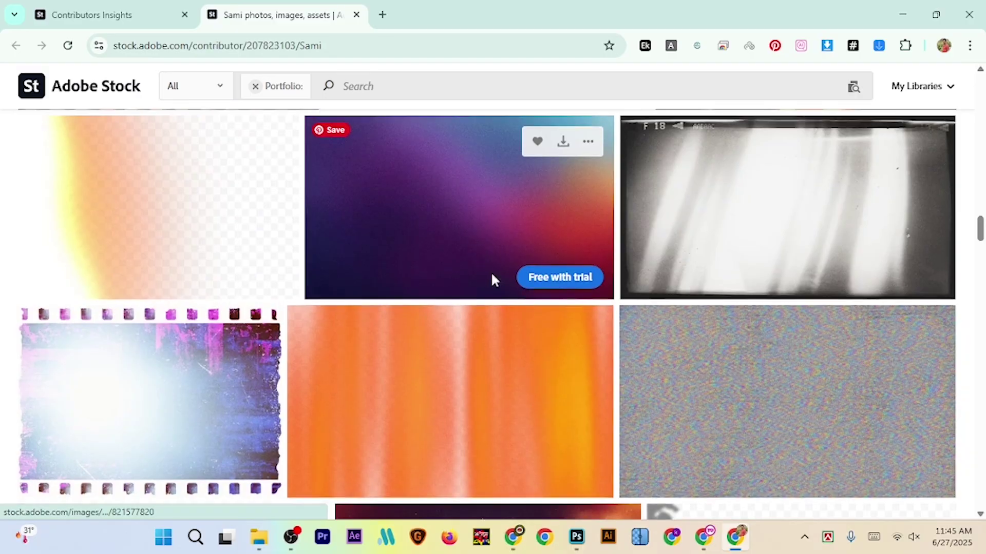
scroll(493, 279, down, 5)
scroll(492, 287, down, 5)
scroll(462, 315, up, 4)
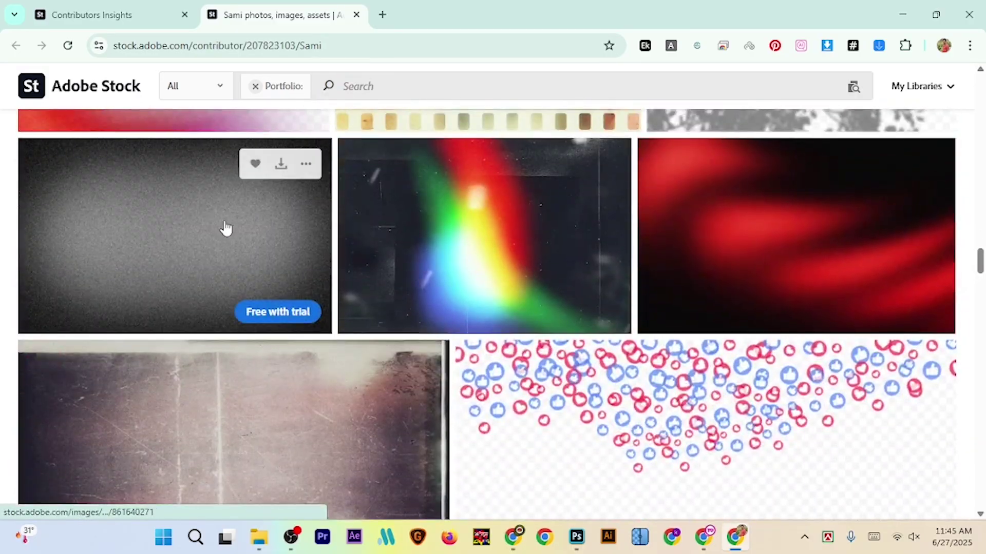
scroll(512, 329, down, 15)
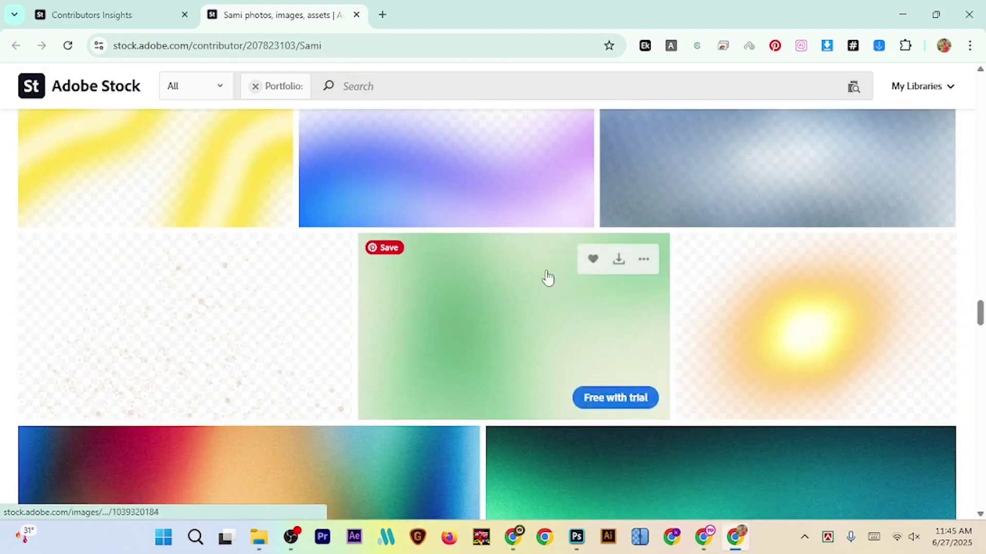
scroll(545, 334, down, 8)
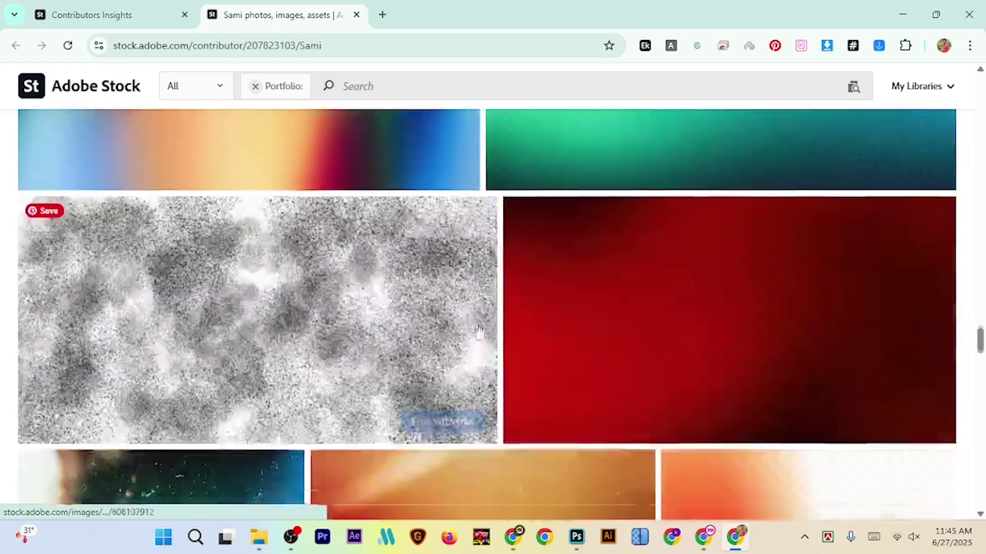
scroll(705, 327, up, 5)
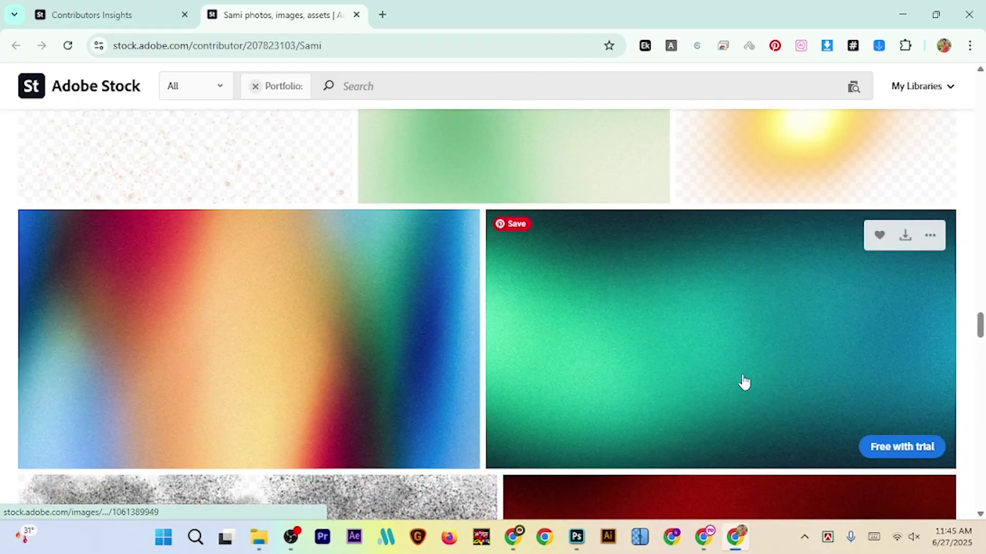
scroll(744, 383, down, 2)
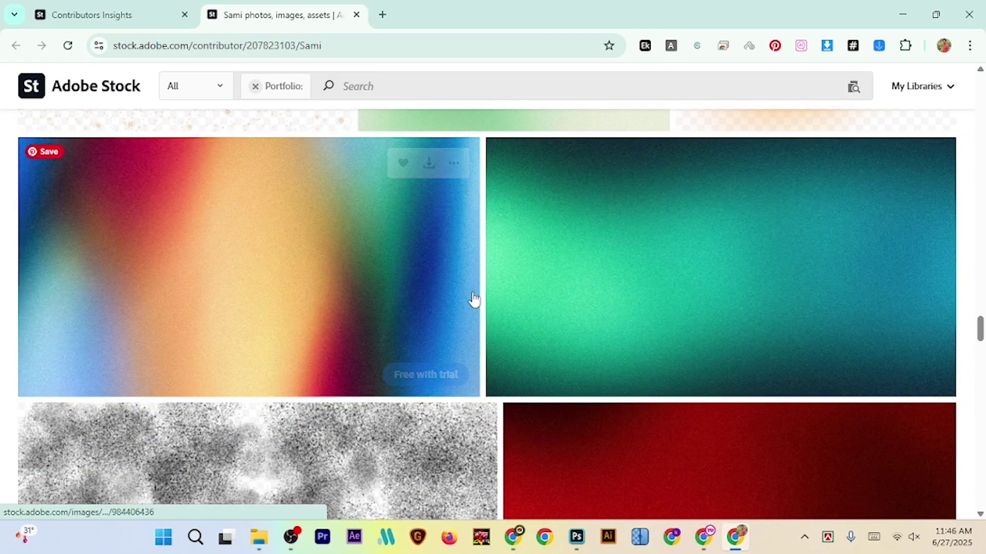
scroll(473, 302, up, 3)
scroll(473, 300, up, 15)
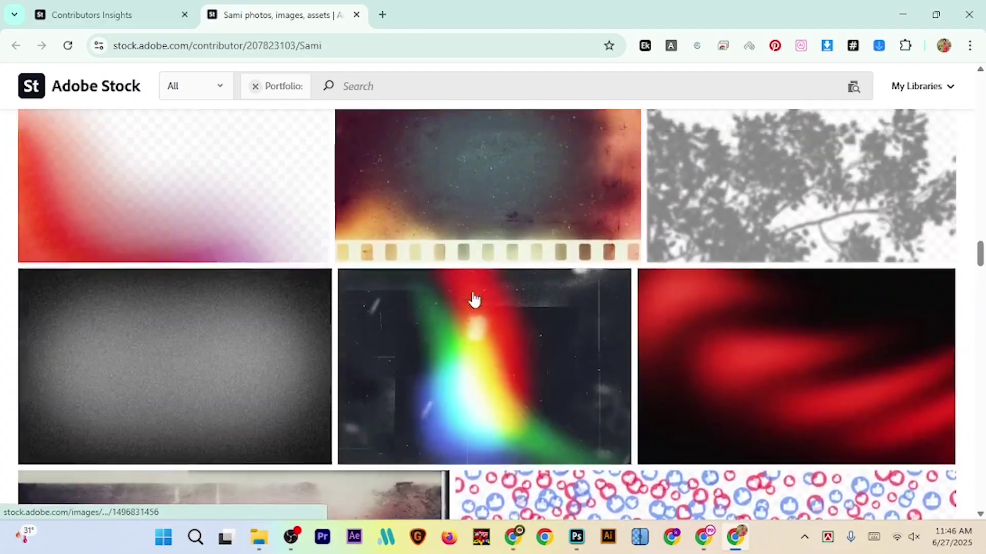
scroll(473, 300, up, 15)
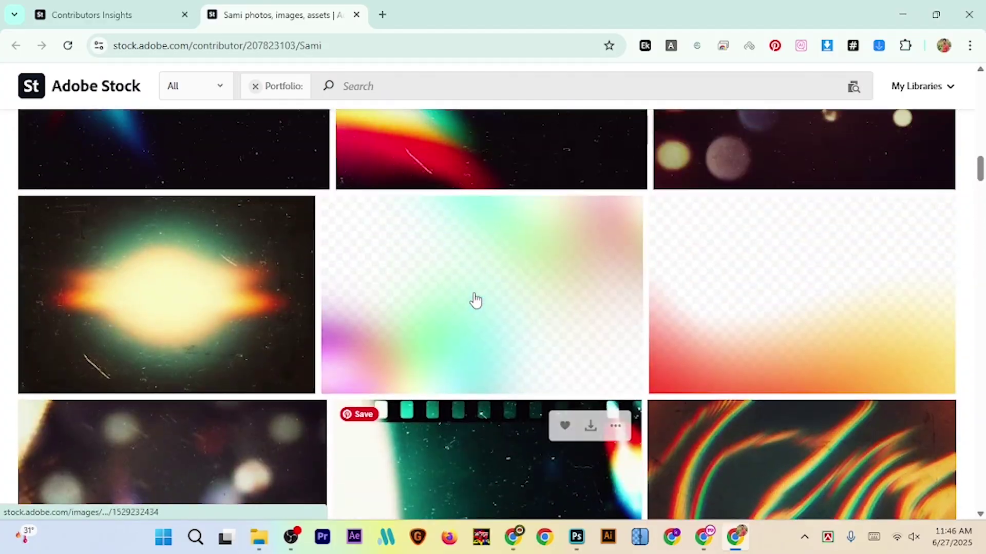
scroll(477, 295, up, 15)
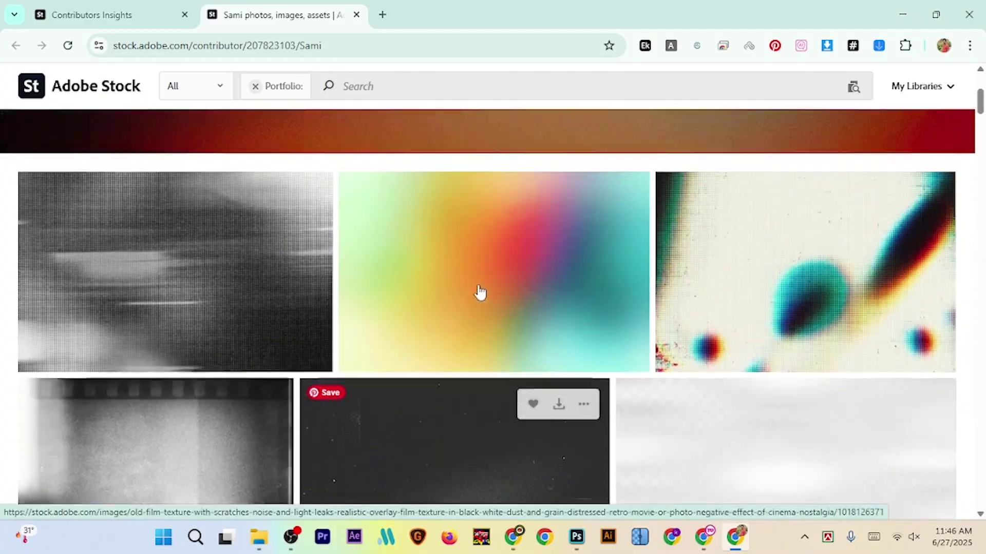
scroll(469, 289, down, 3)
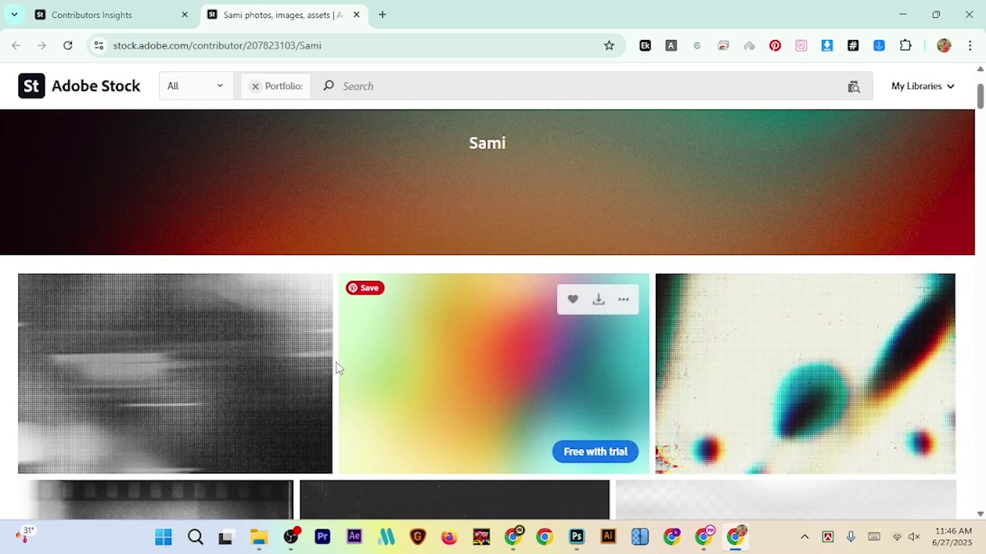
scroll(336, 362, down, 2)
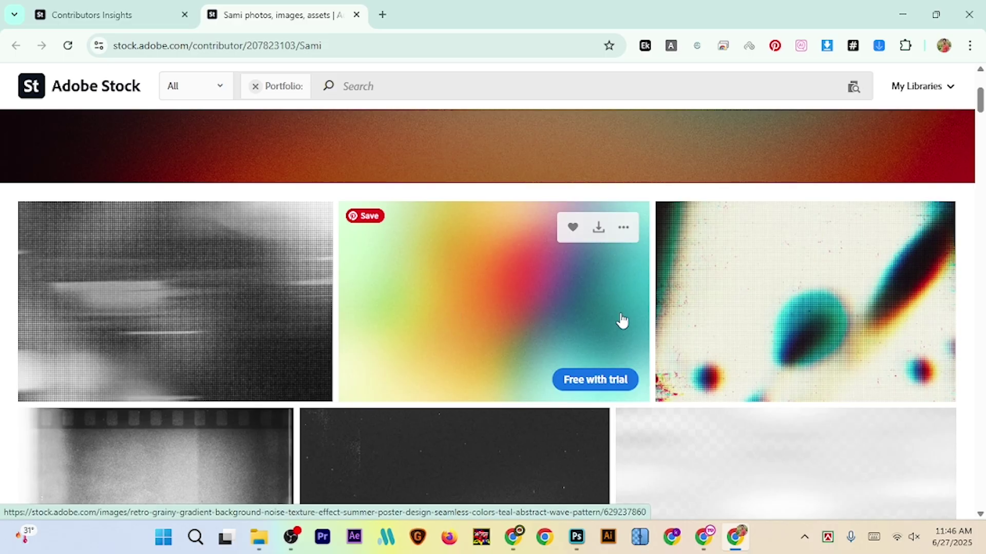
Switch to the other Chrome window and examine the grainy gradient backgrounds in the Italian-language Adobe Stock contributor portfolio
click(703, 537)
scroll(462, 308, down, 10)
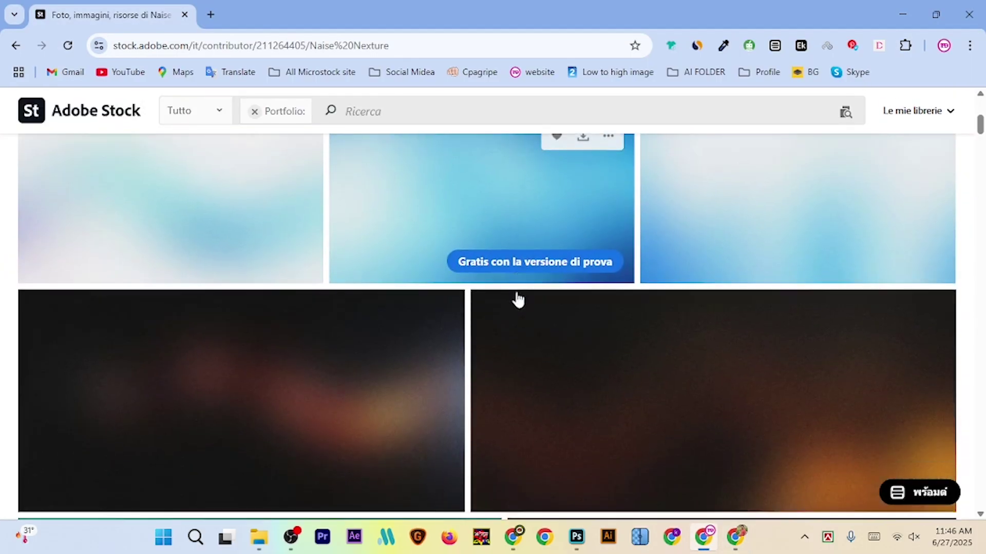
scroll(662, 317, down, 6)
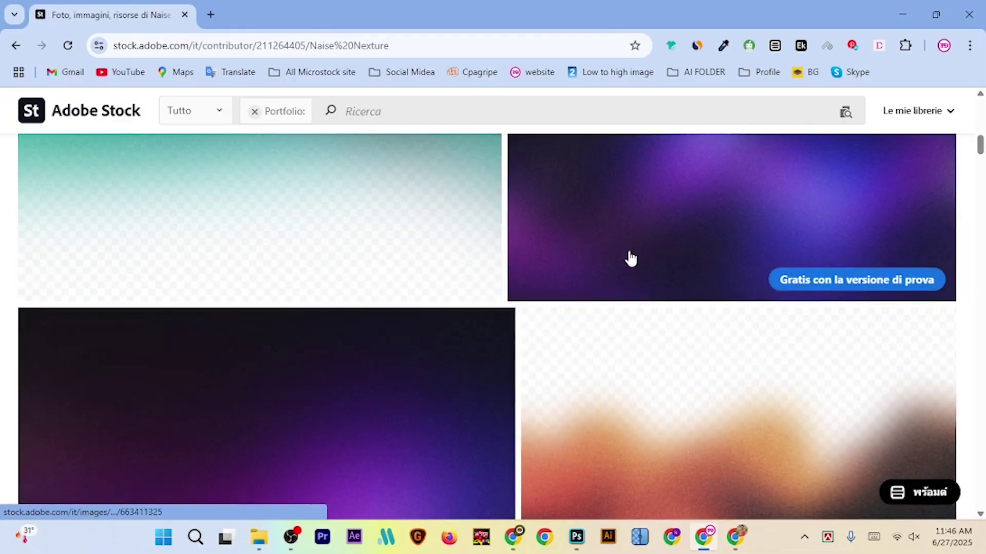
scroll(494, 367, down, 3)
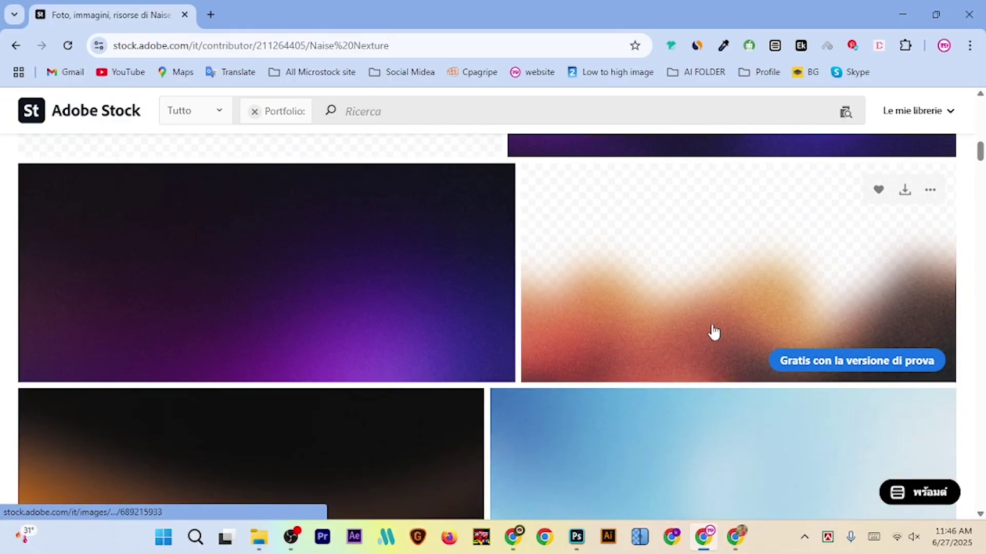
scroll(328, 326, down, 3)
scroll(600, 347, down, 5)
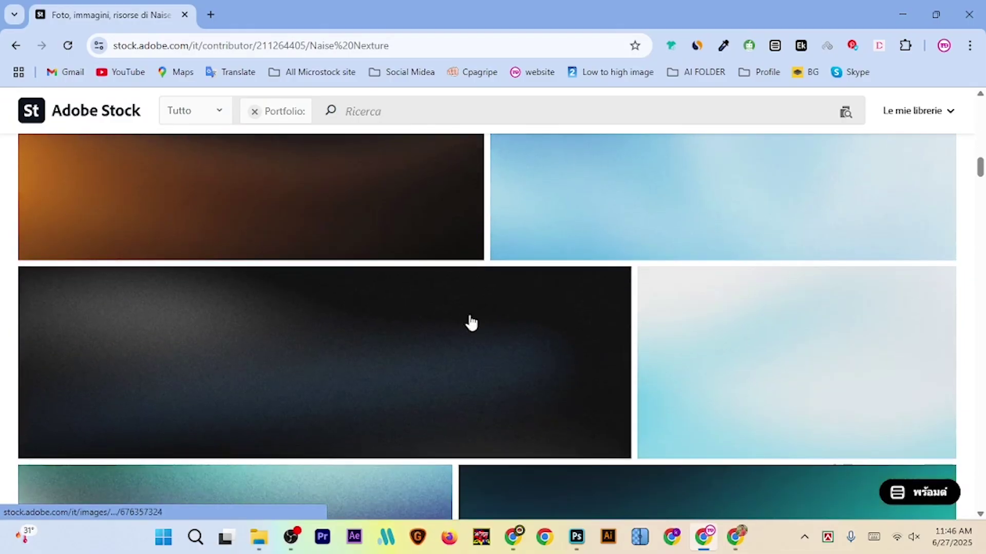
scroll(330, 334, down, 5)
scroll(661, 346, down, 2)
scroll(530, 394, down, 2)
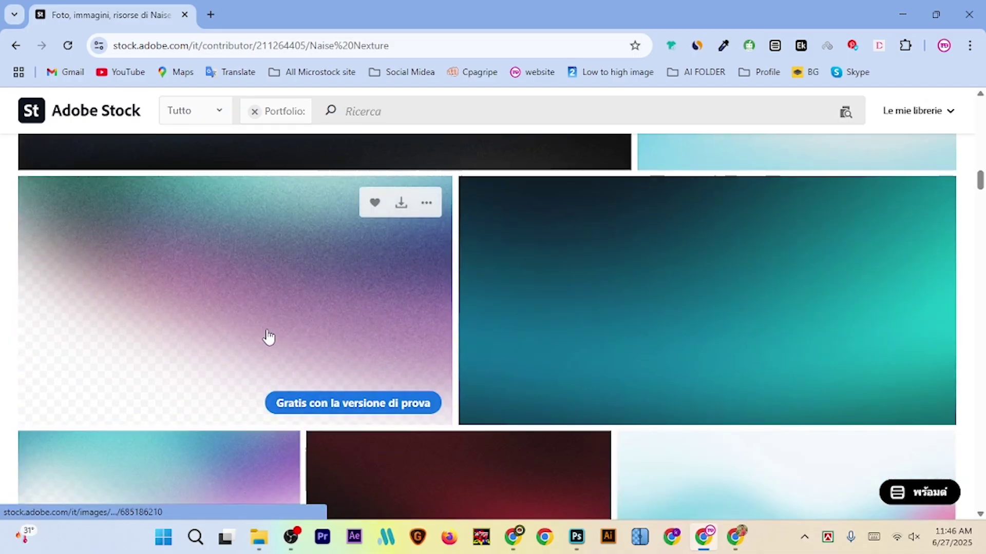
scroll(568, 346, down, 2)
scroll(446, 365, down, 2)
scroll(446, 365, down, 2)
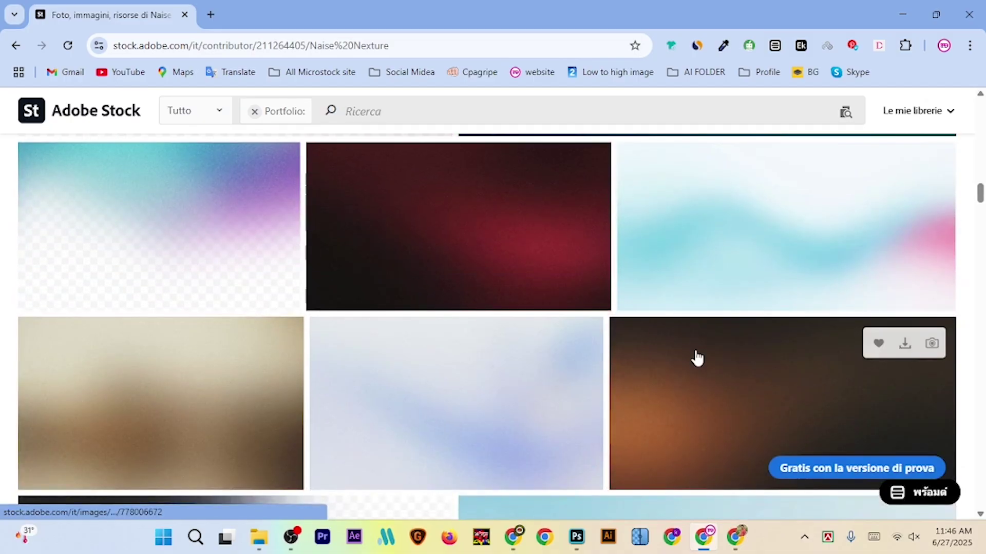
scroll(578, 348, down, 3)
scroll(565, 347, down, 4)
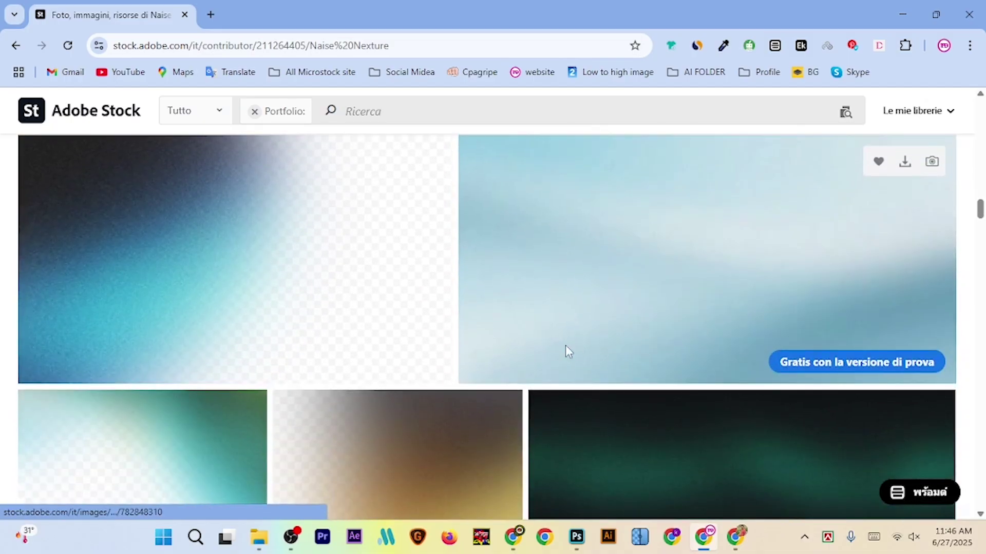
scroll(684, 363, down, 3)
scroll(422, 321, down, 4)
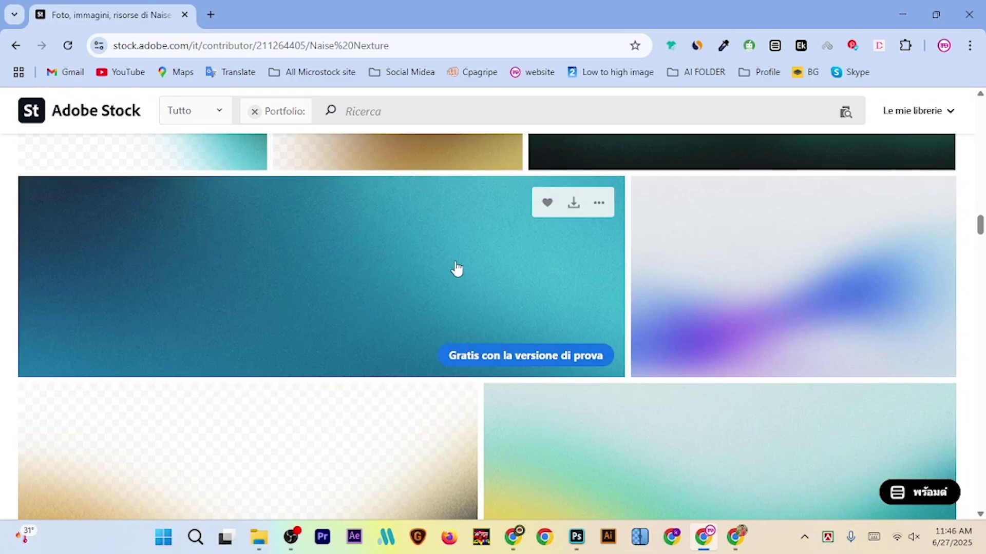
scroll(513, 335, down, 3)
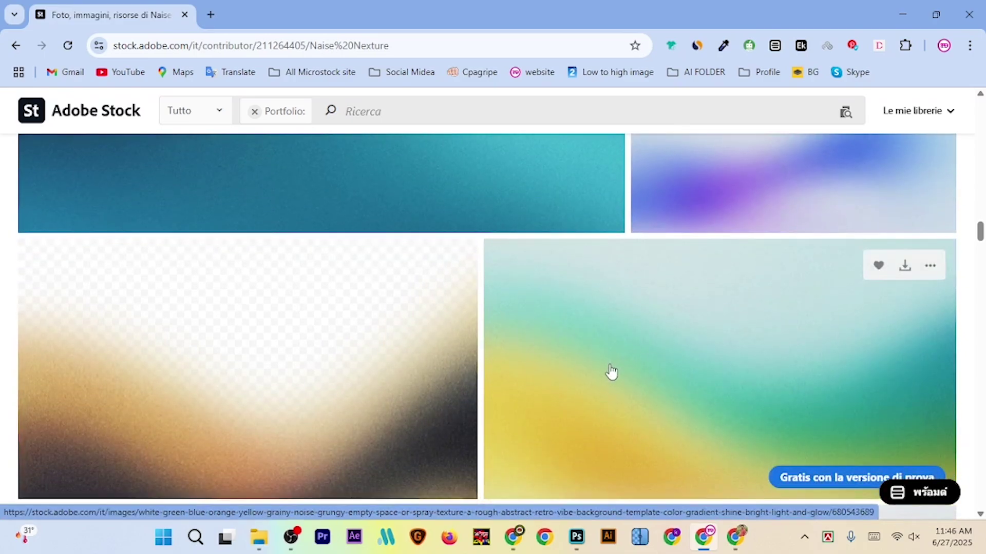
scroll(608, 369, down, 3)
scroll(411, 345, down, 3)
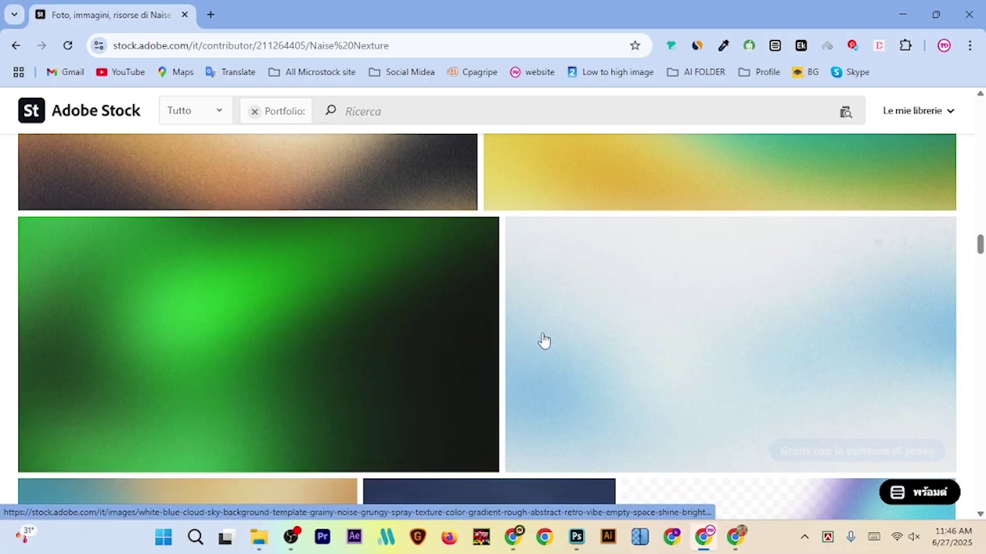
scroll(544, 342, down, 3)
scroll(467, 346, down, 3)
scroll(577, 347, down, 3)
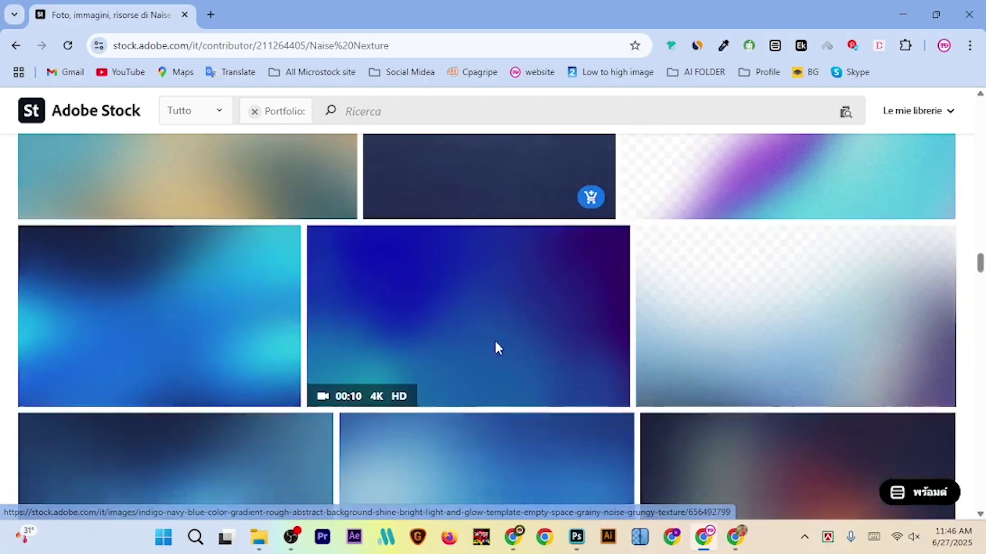
scroll(648, 340, down, 5)
scroll(554, 329, down, 5)
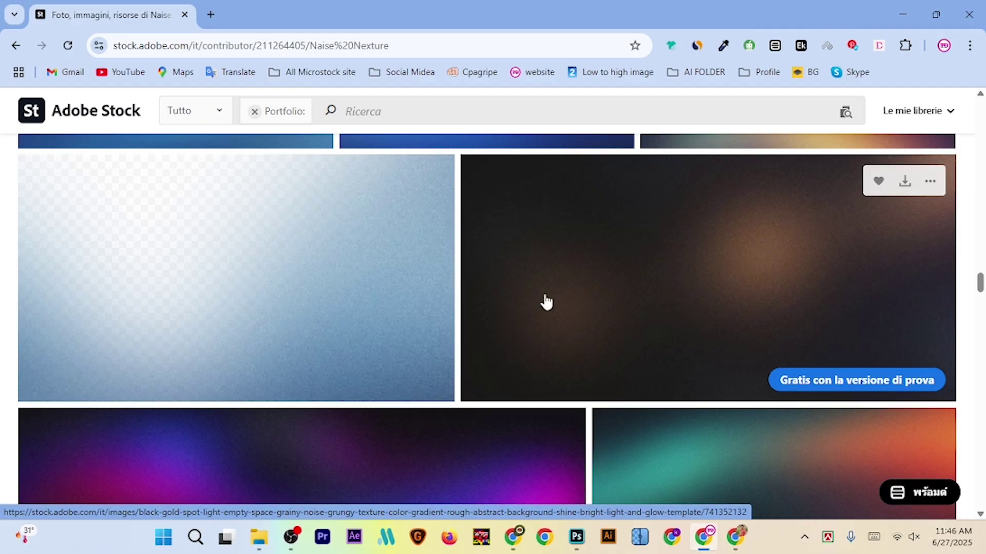
Switch to Photoshop and compare the gradient backgrounds Untitled-1 and Untitled-2 with the stone-pebble source image
click(576, 537)
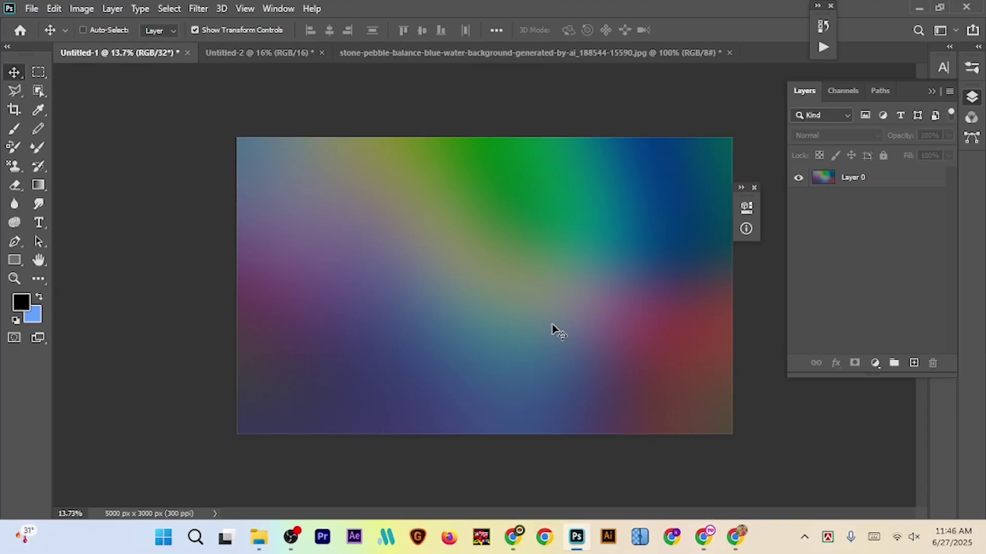
drag(521, 297, 536, 301)
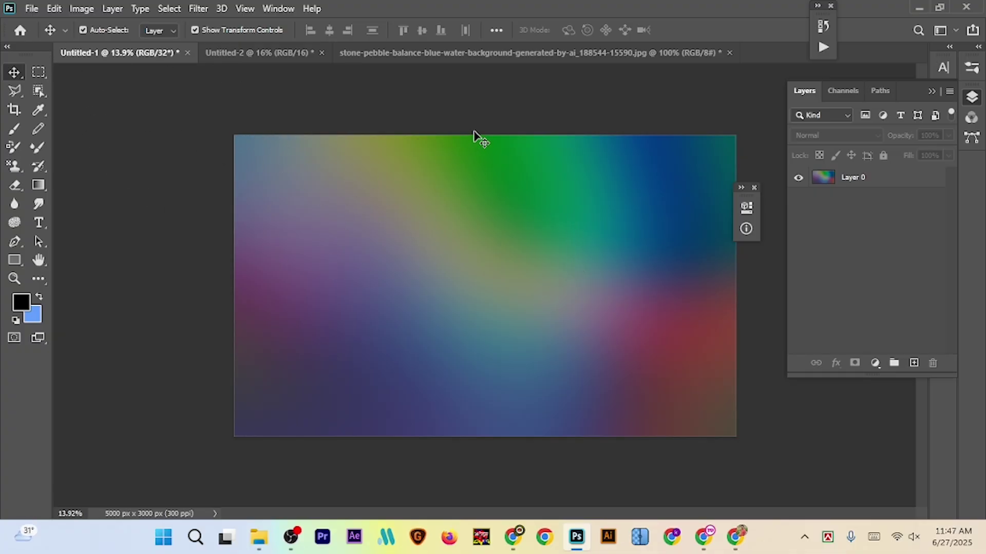
click(269, 57)
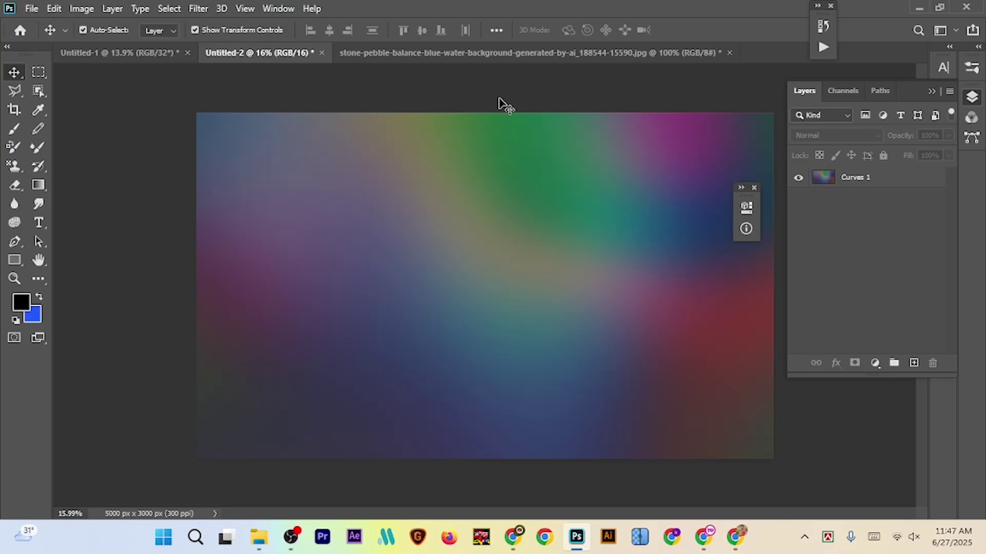
click(492, 58)
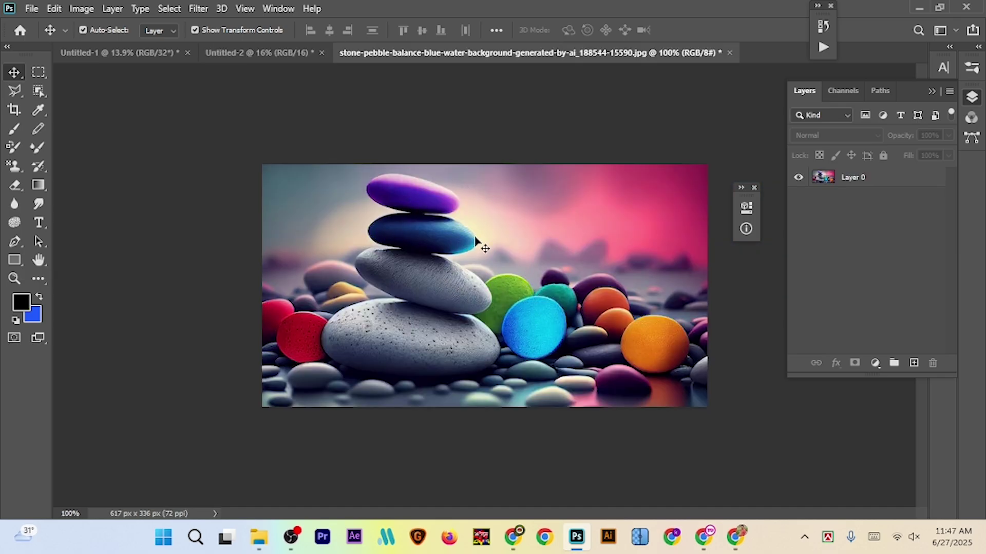
click(121, 54)
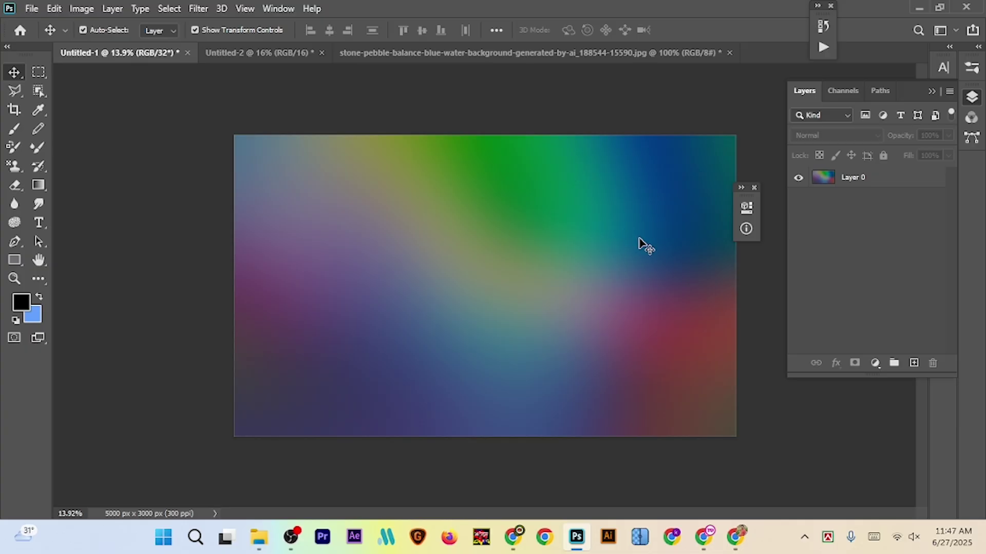
click(461, 54)
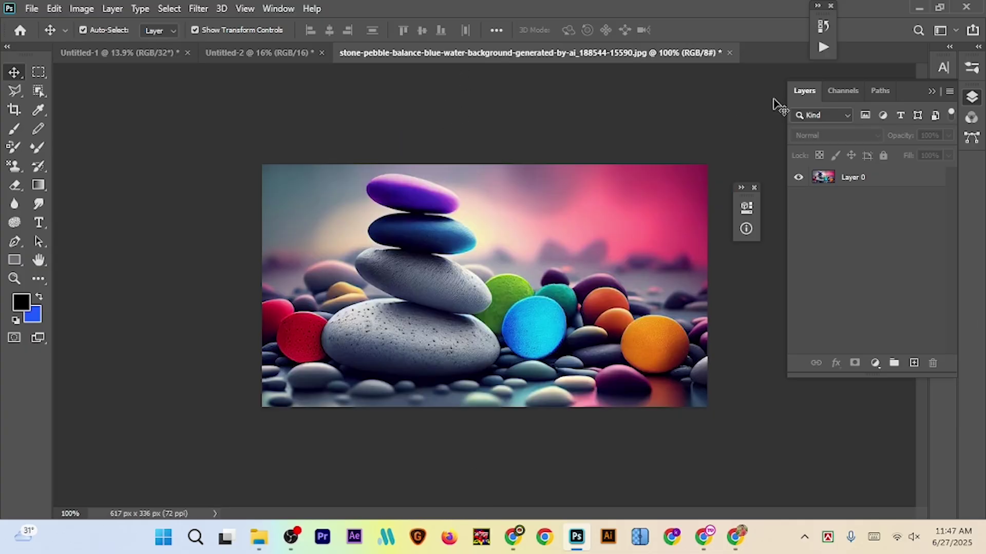
Create a new 3500 x 2500 px document at 300 ppi in 8-bit RGB Color with a white background
right_click(753, 47)
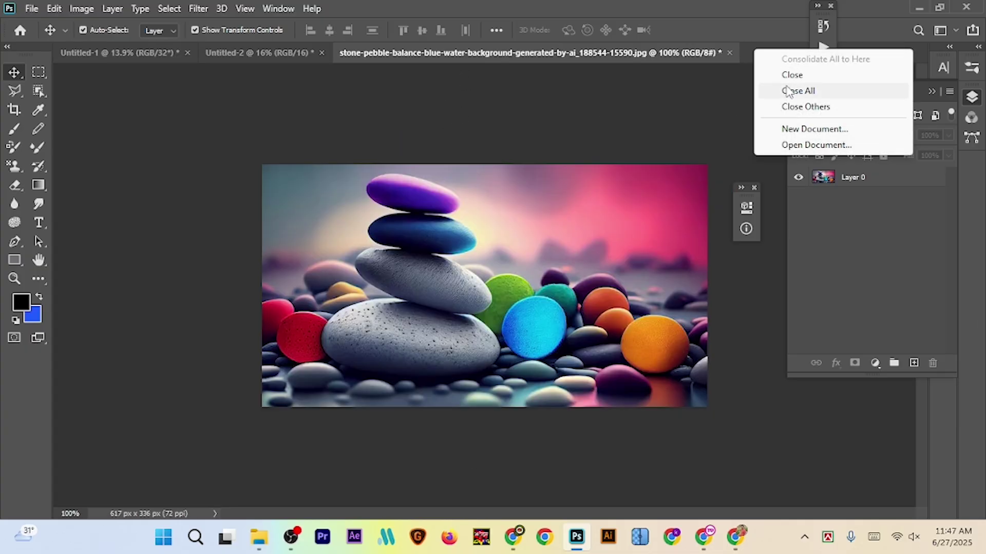
click(816, 132)
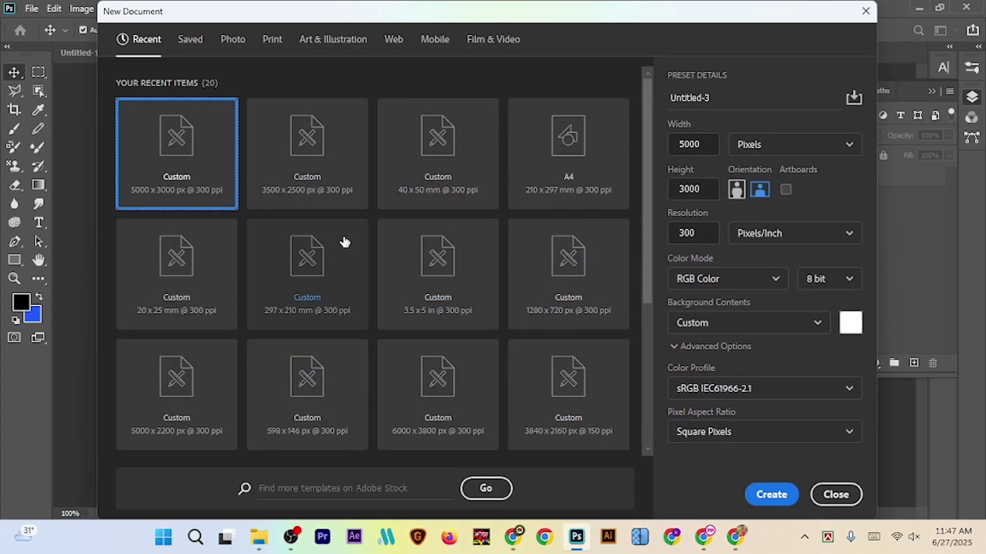
click(293, 192)
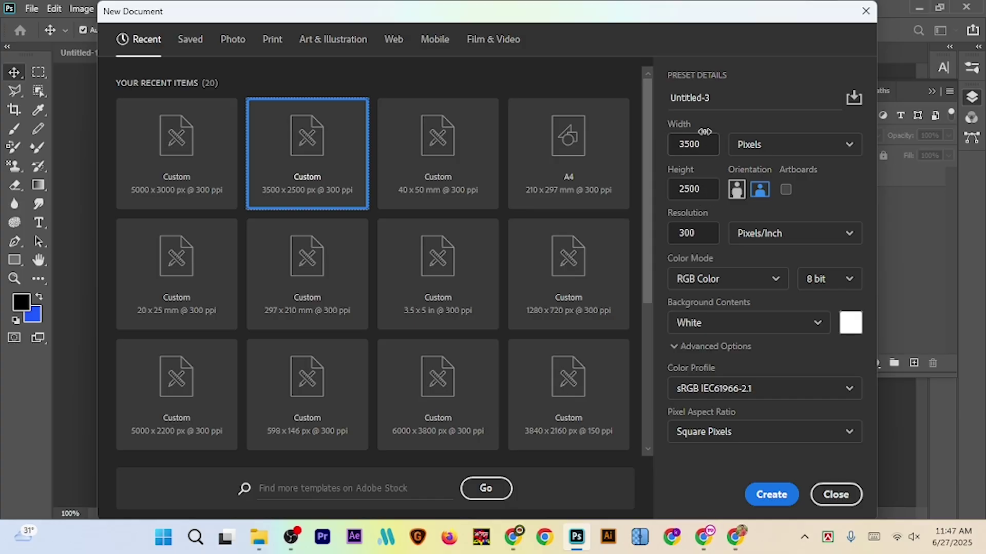
click(772, 496)
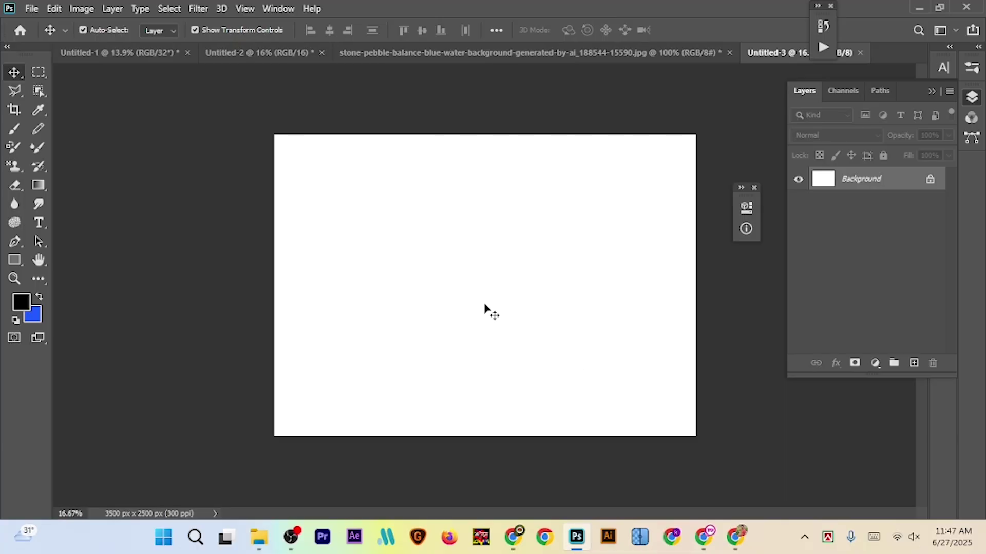
scroll(390, 202, down, 1)
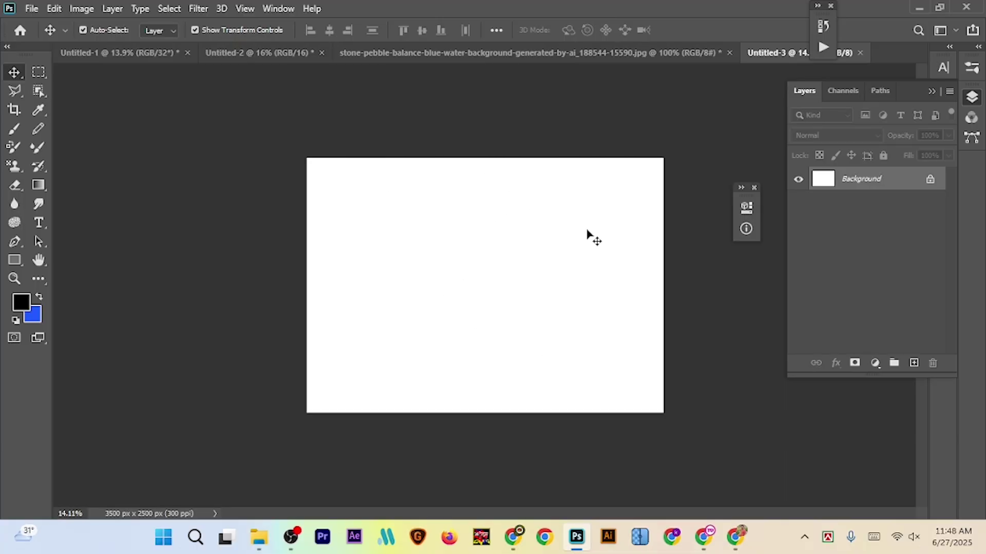
Copy the stone-pebble image into the Untitled-3 document and scale it to about 761%, centred vertically so it covers the canvas
click(486, 53)
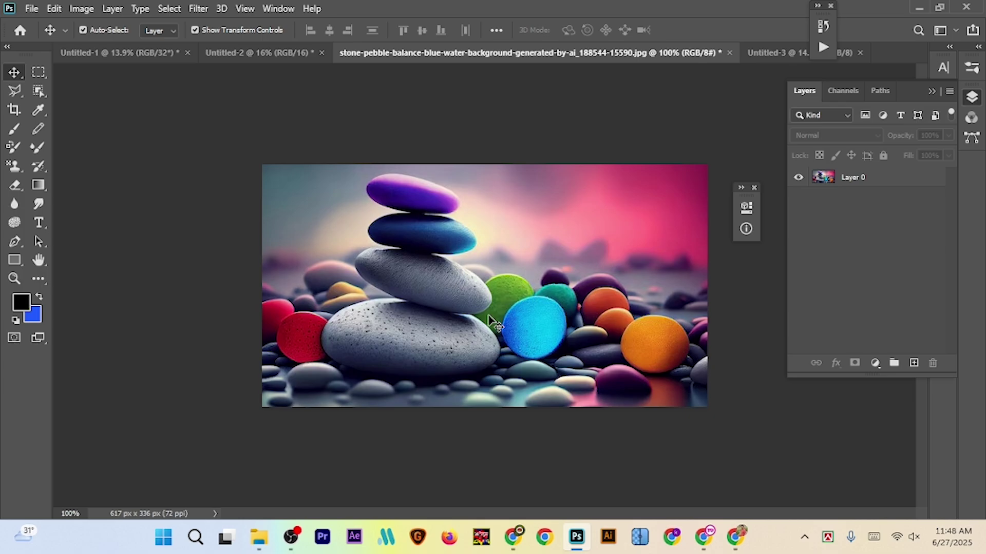
drag(449, 348, 488, 155)
drag(487, 343, 486, 416)
drag(536, 381, 536, 380)
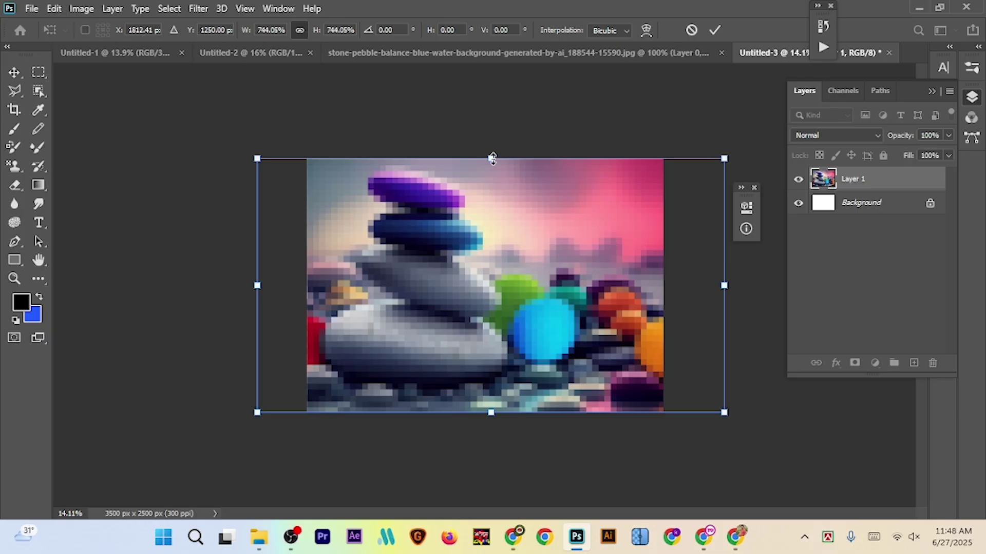
drag(492, 154, 492, 152)
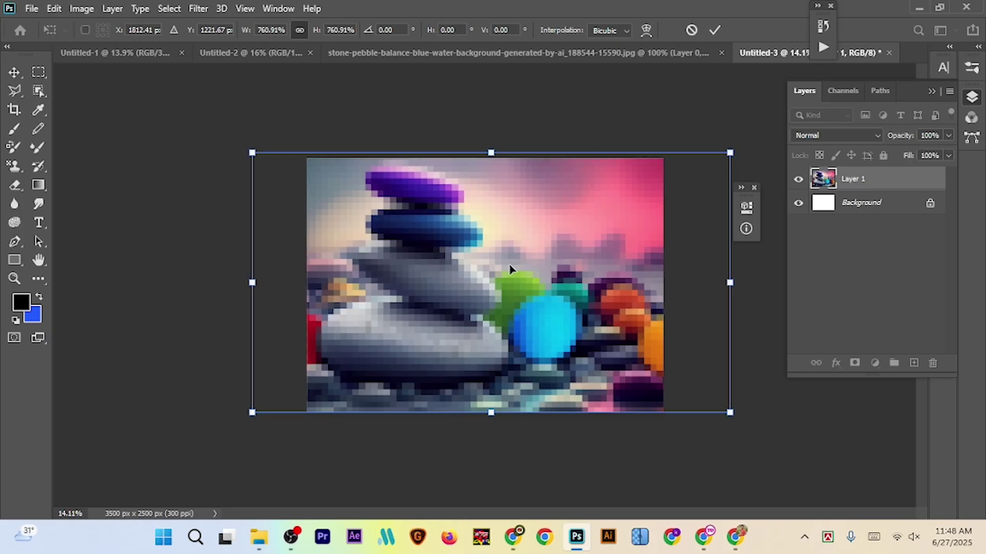
drag(513, 271, 508, 297)
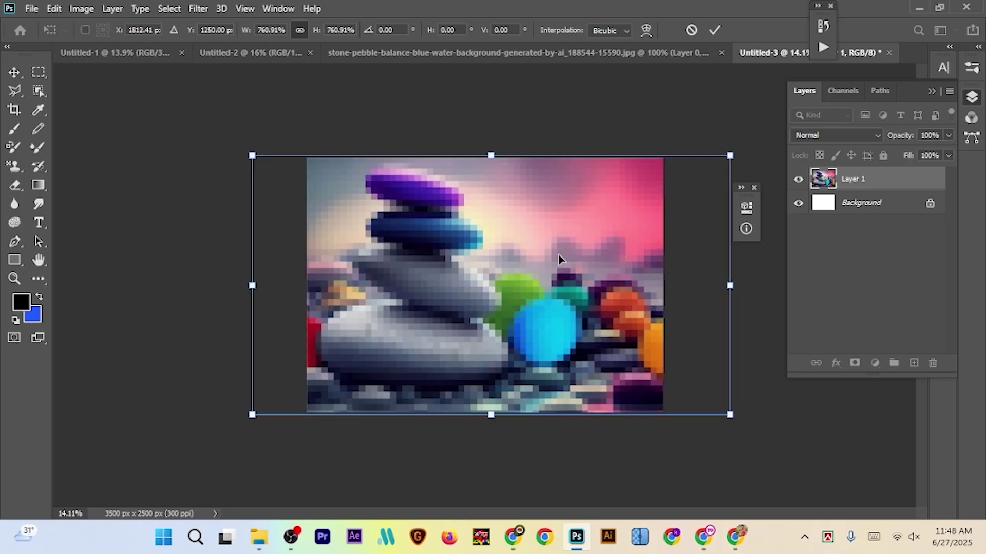
click(715, 31)
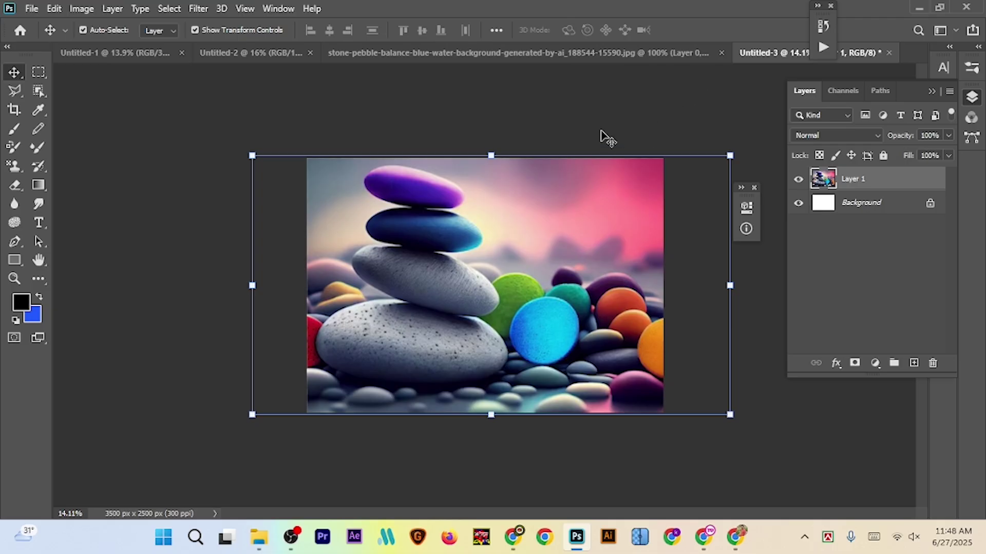
click(603, 136)
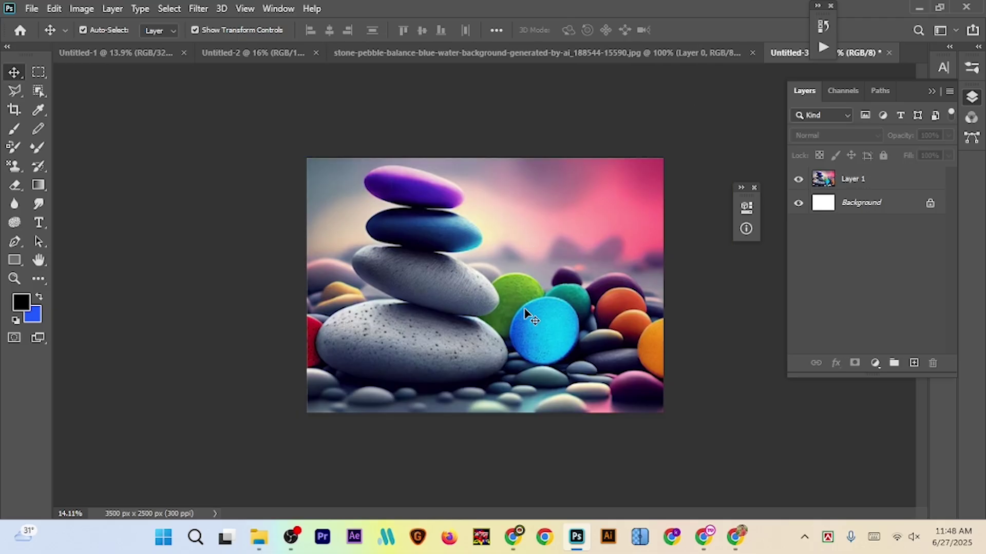
Convert the stone-pebble image layer, Layer 1, to a smart object
key(ctrl)
click(583, 272)
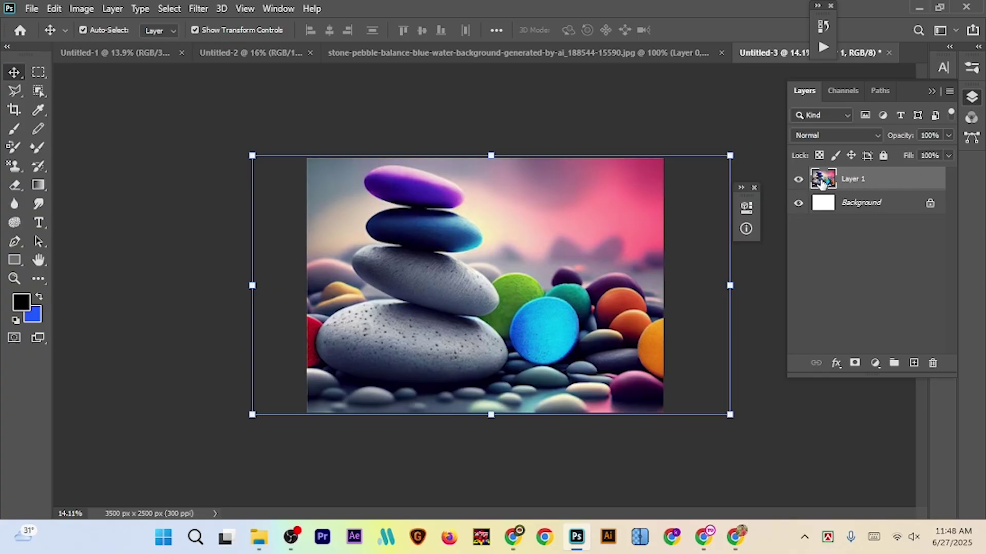
right_click(853, 184)
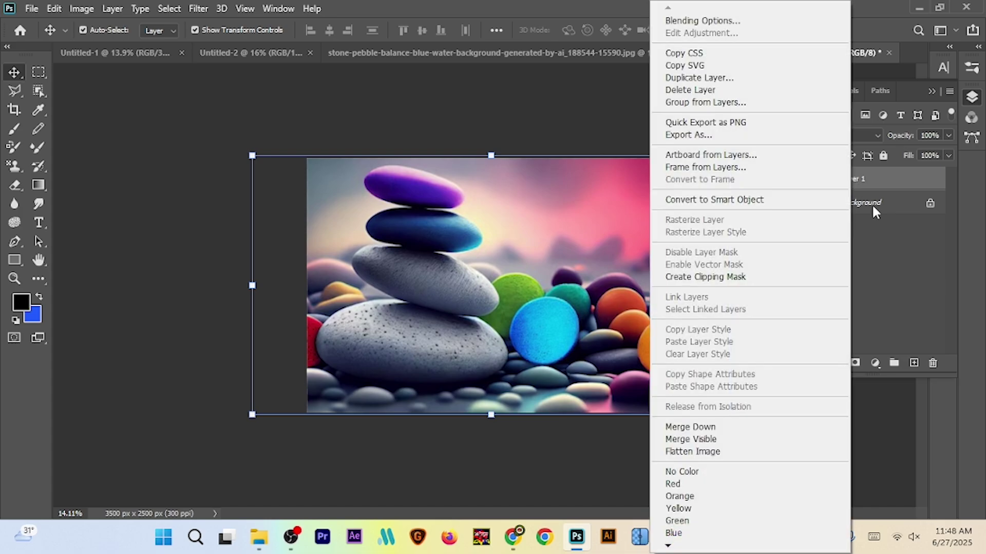
click(735, 201)
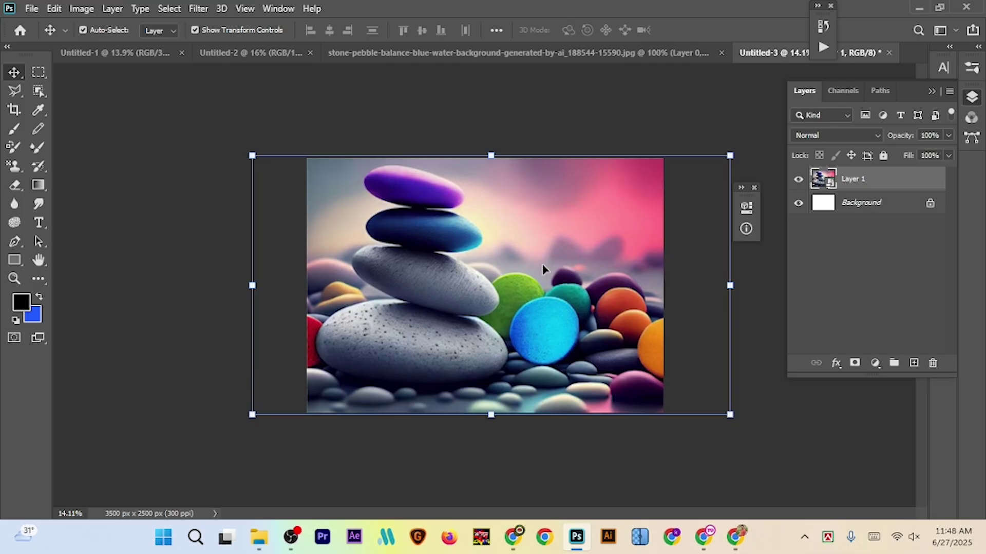
Apply a Gaussian Blur with a radius of 401.3 pixels to the stone-pebble smart object
click(200, 13)
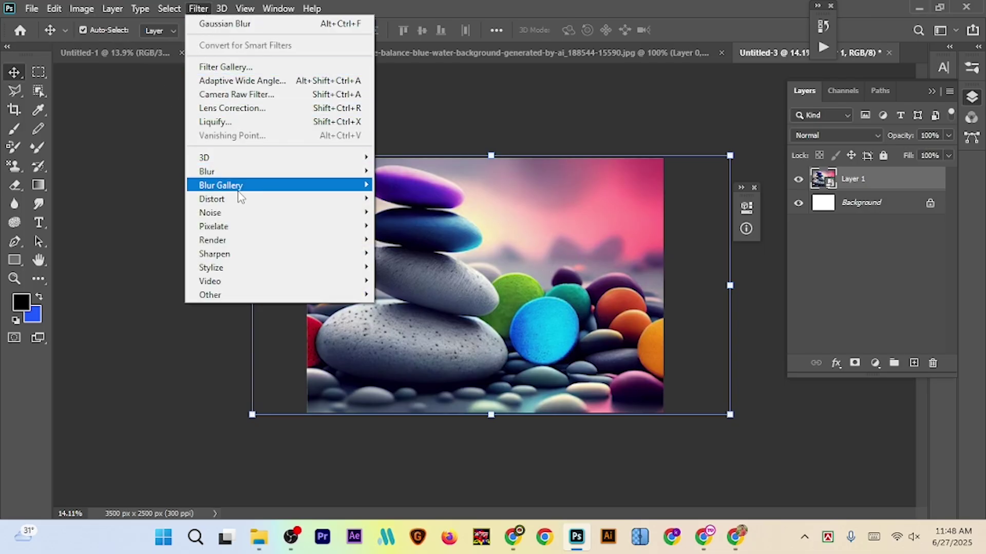
mouse_move(222, 175)
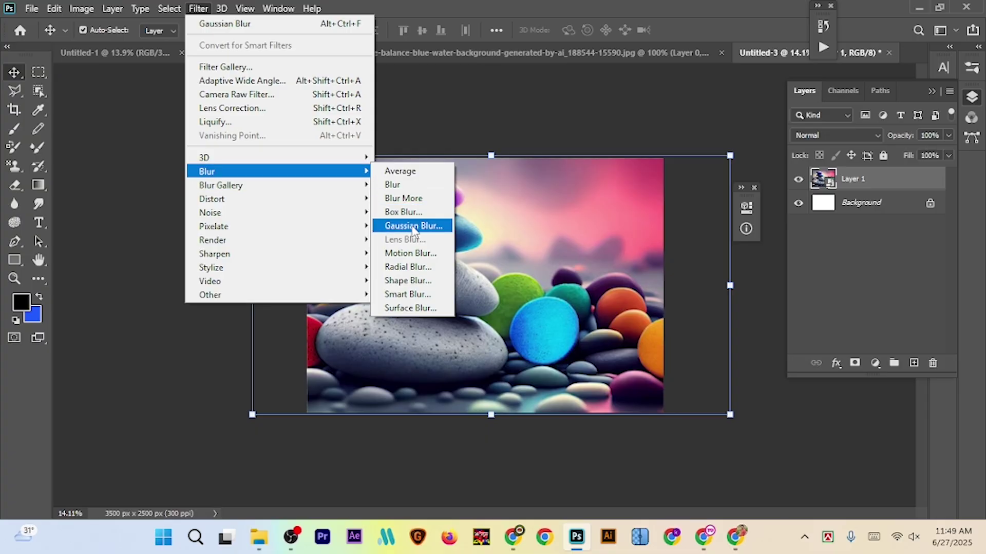
click(414, 225)
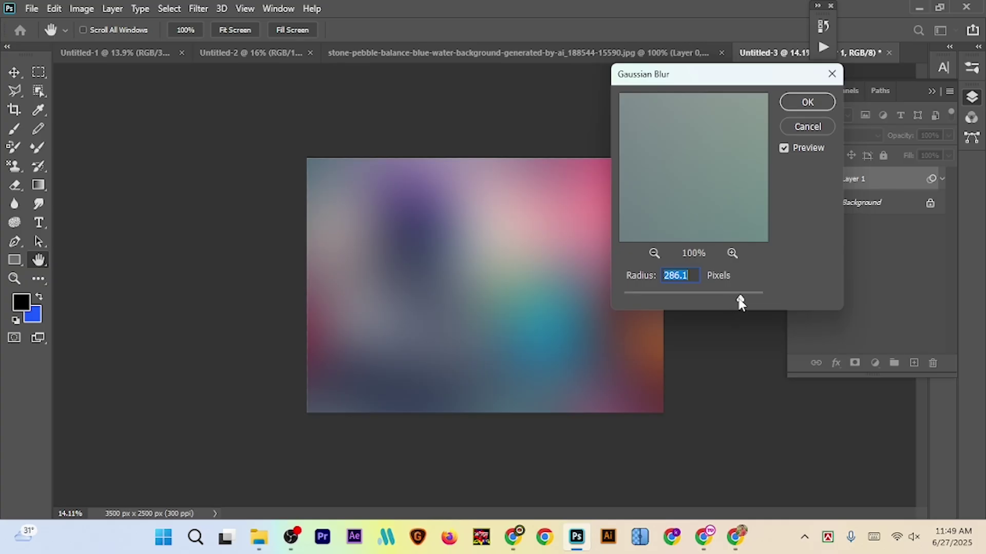
drag(739, 300, 629, 303)
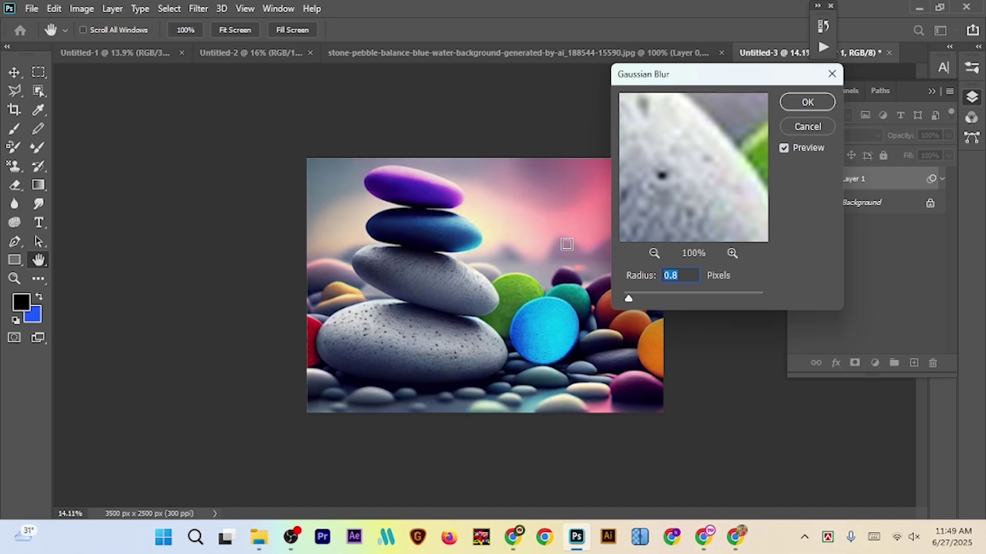
drag(630, 303, 646, 311)
drag(715, 301, 748, 298)
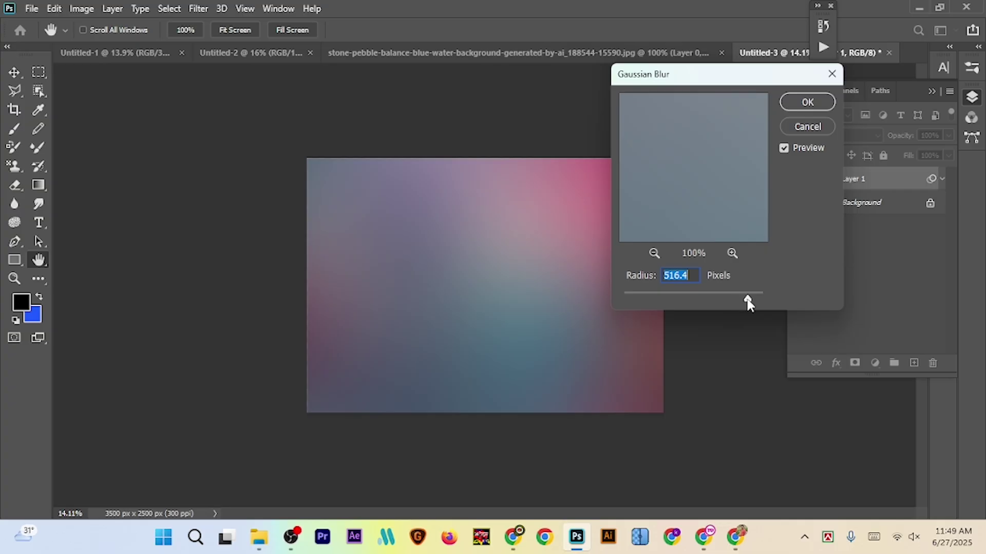
mouse_move(747, 300)
mouse_down()
mouse_move(731, 300)
mouse_move(744, 302)
mouse_up()
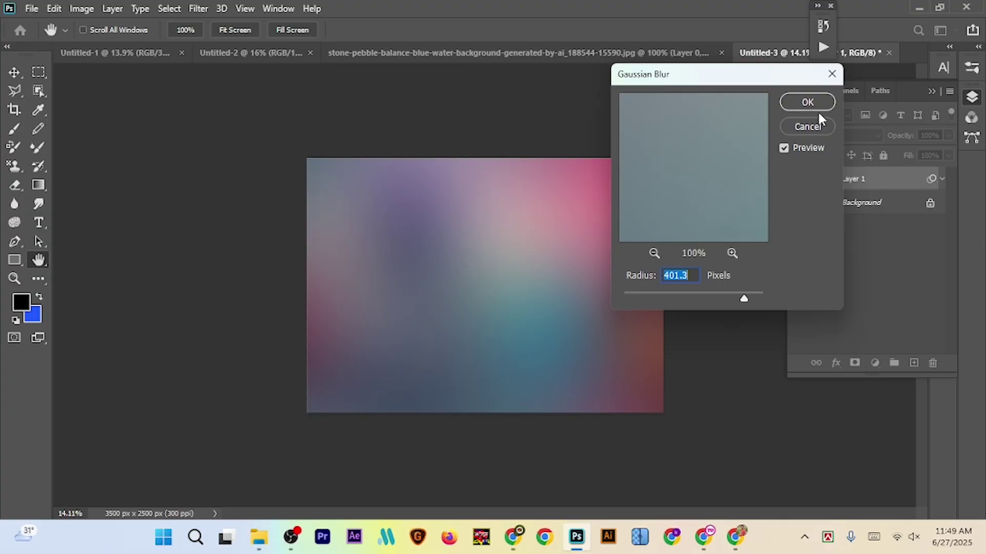
click(806, 104)
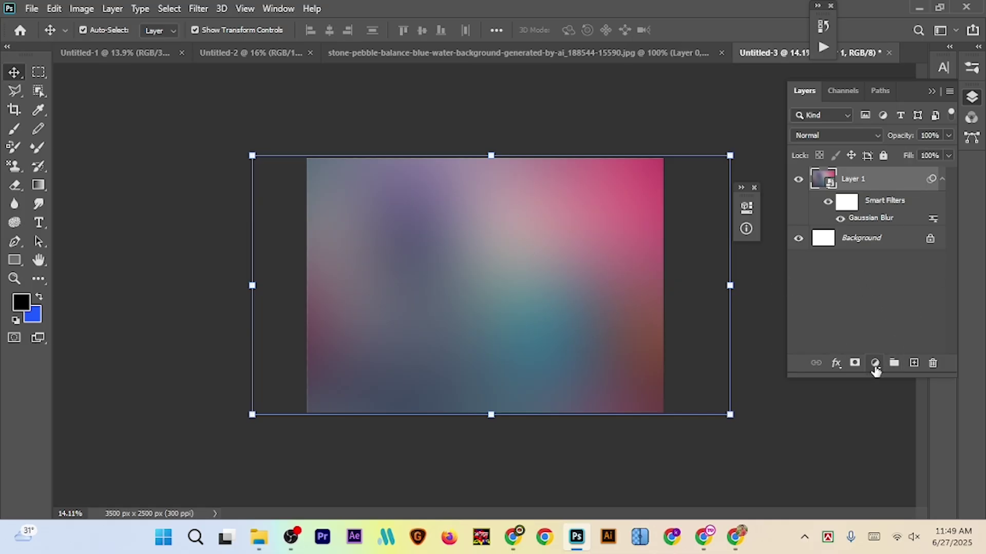
Add a Curves adjustment layer above the blurred image and bend its RGB curve into a wave with a midtone peak and highlight dip
click(875, 364)
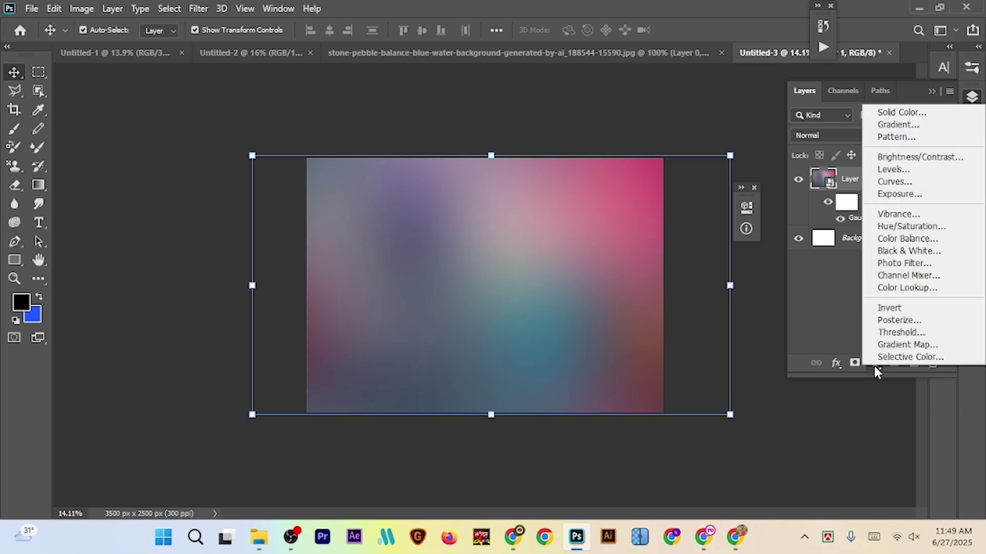
click(910, 184)
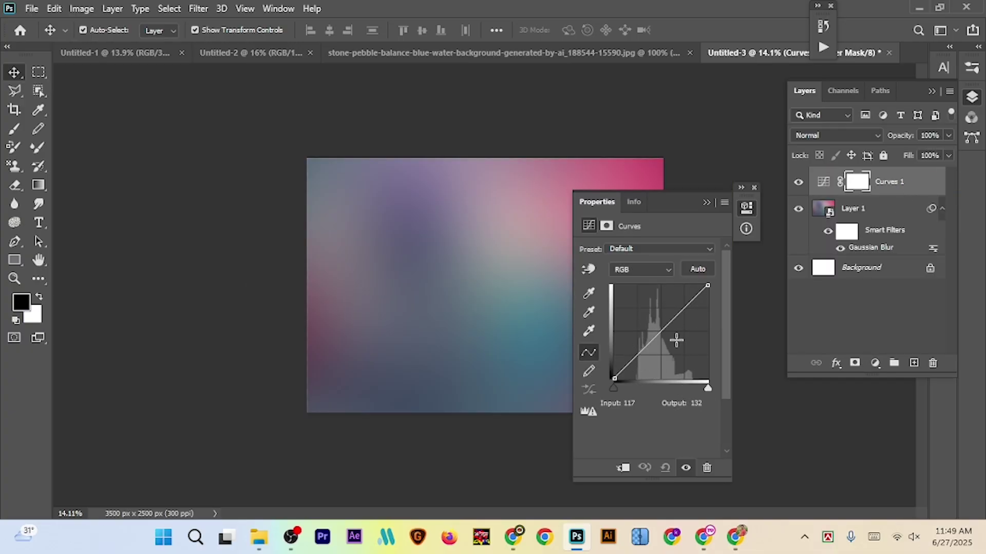
drag(630, 361, 679, 318)
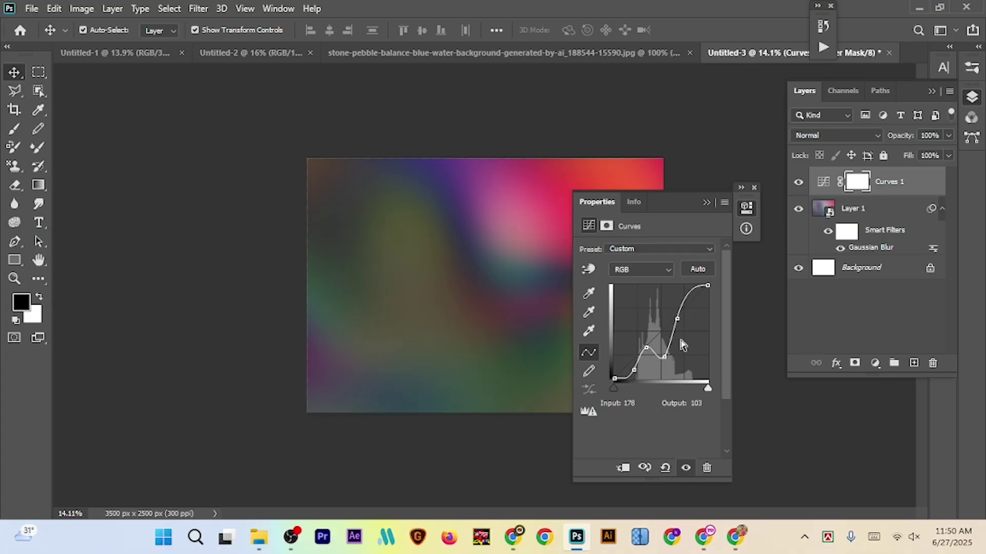
drag(666, 355, 698, 321)
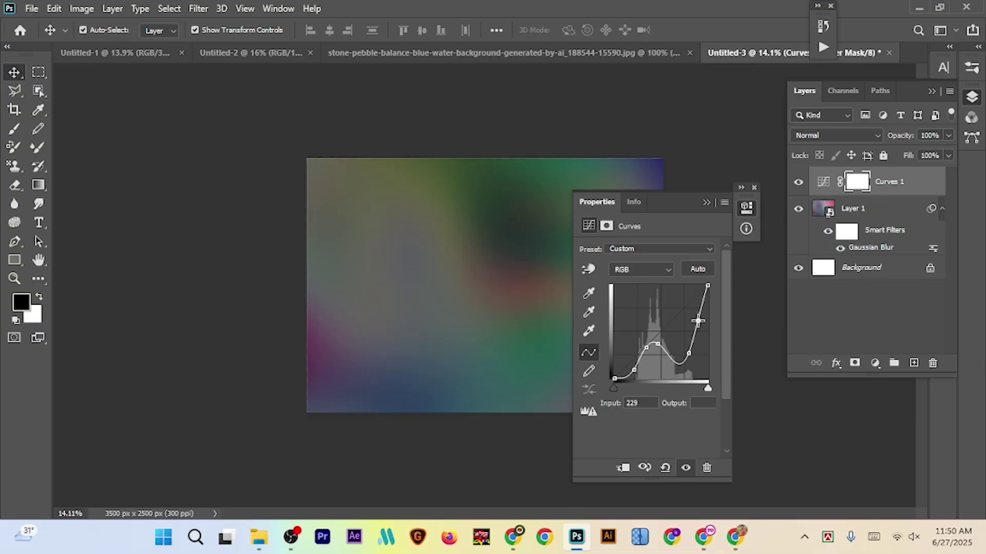
drag(678, 364, 675, 335)
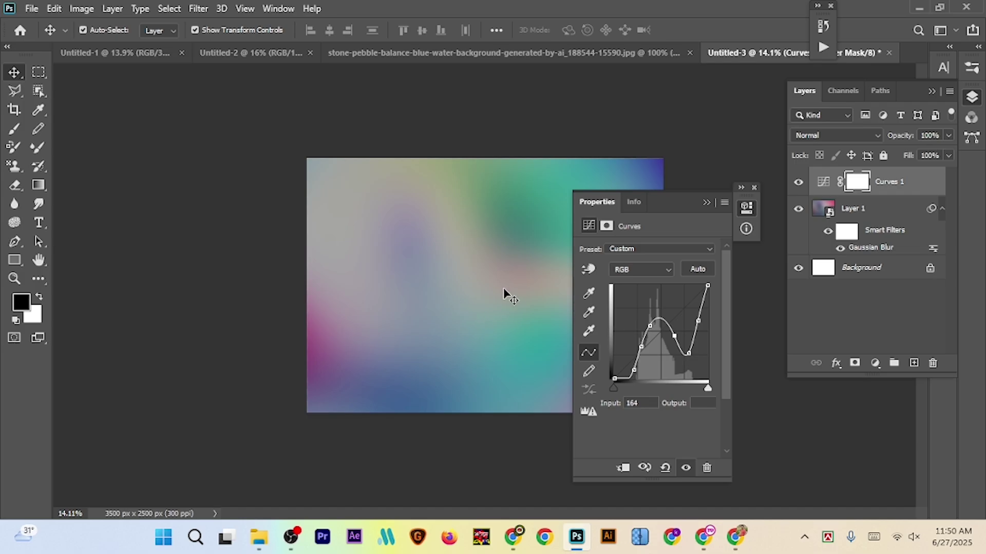
click(707, 203)
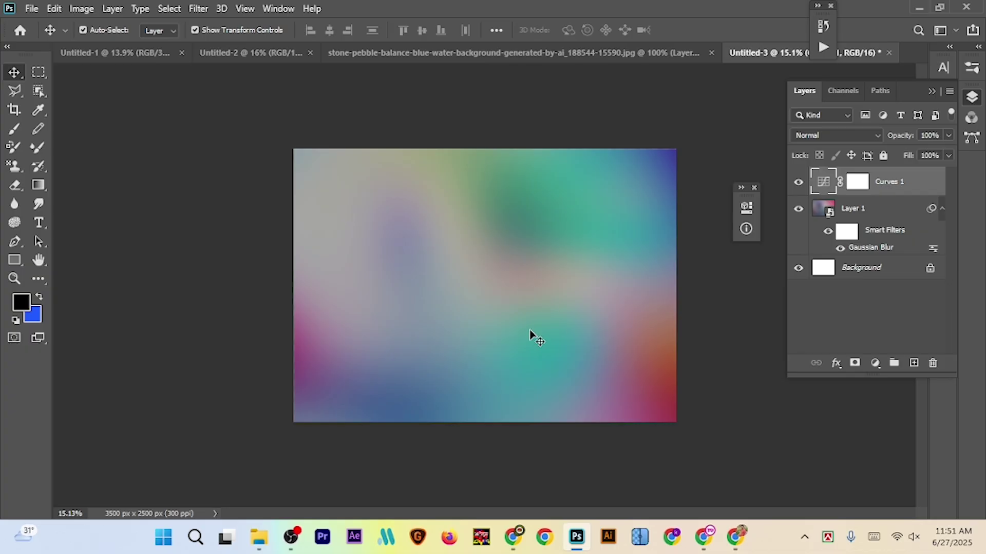
Apply an Add Noise filter of 2% with Uniform distribution to the blurred Layer 1 smart object
click(867, 212)
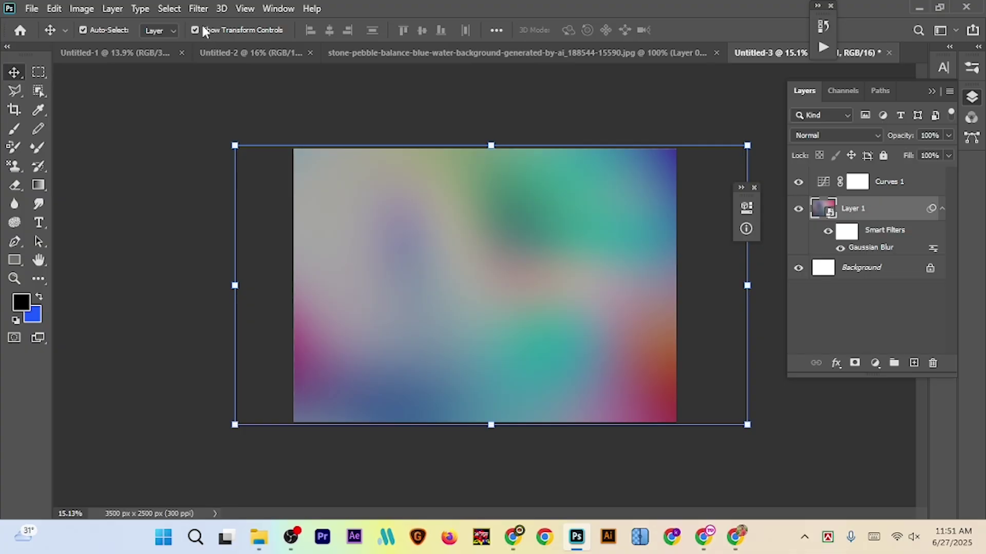
click(195, 10)
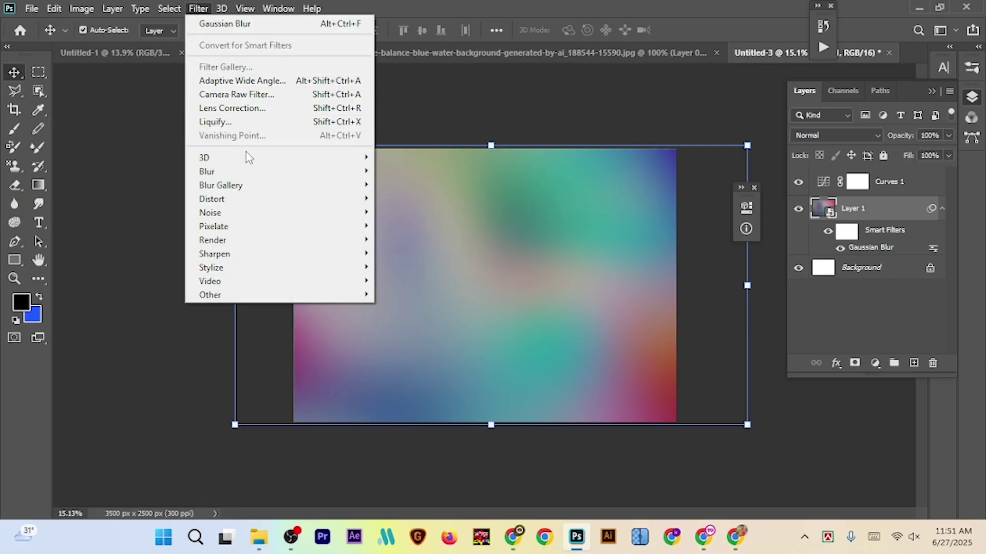
mouse_move(238, 174)
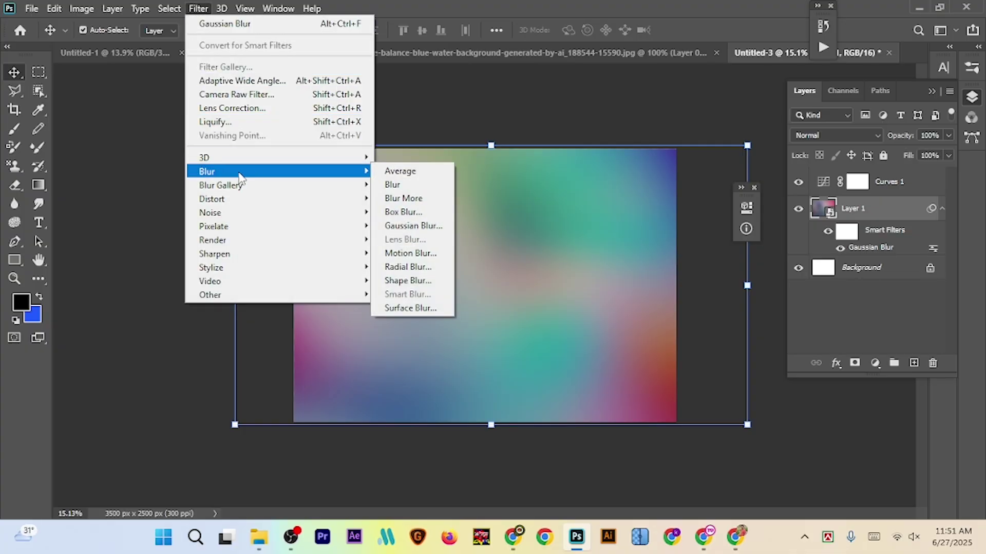
mouse_move(243, 215)
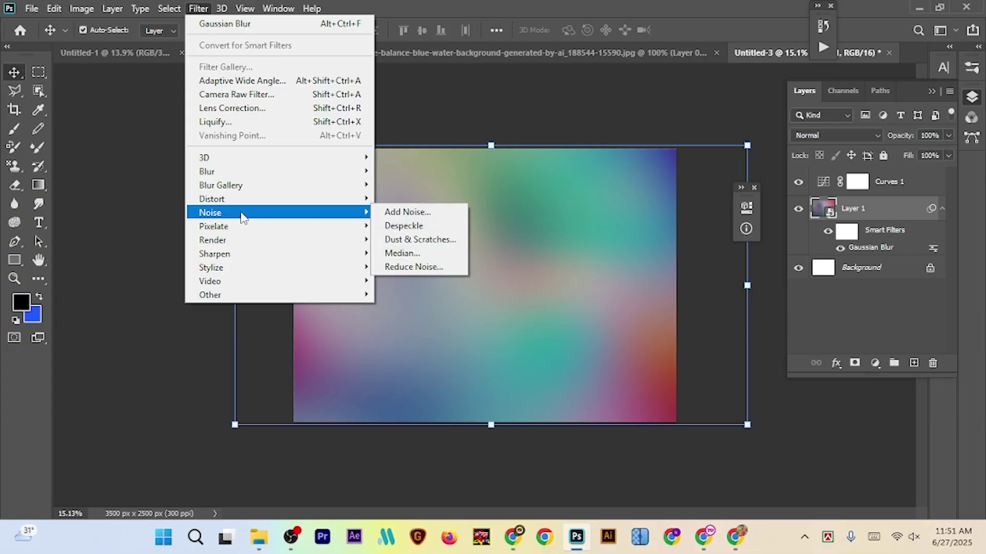
click(425, 213)
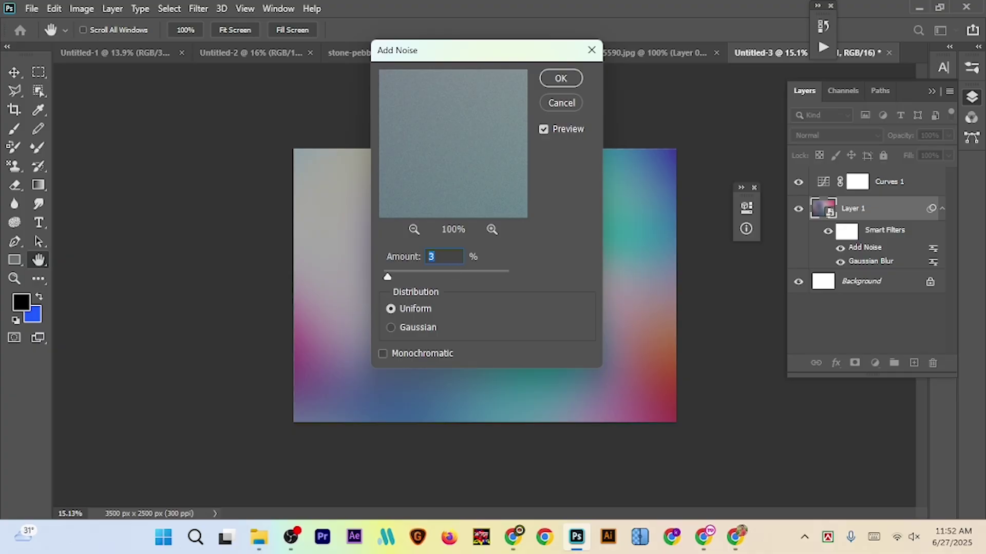
text(2)
click(560, 79)
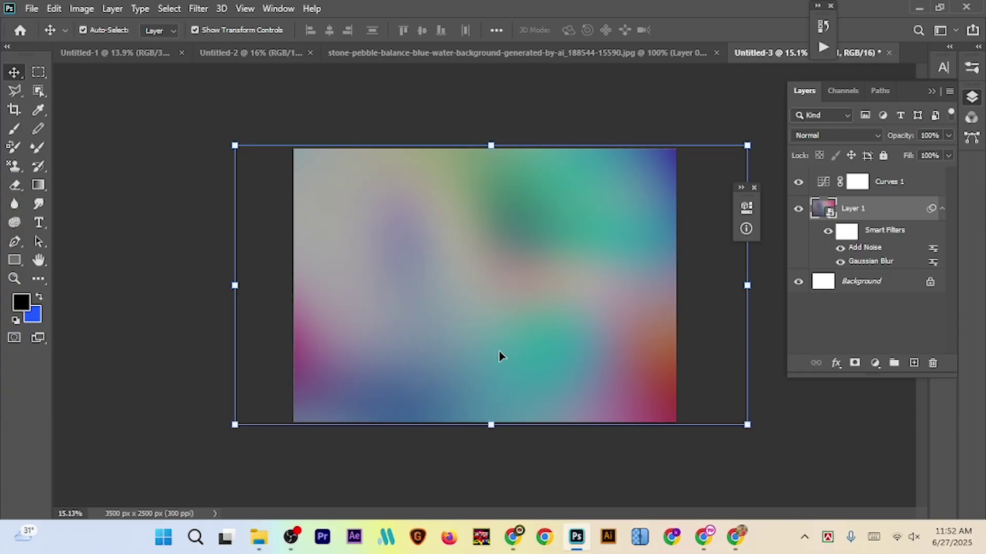
Inspect the noise grain on the gradient up close and return to a view of the whole canvas
drag(394, 313, 565, 392)
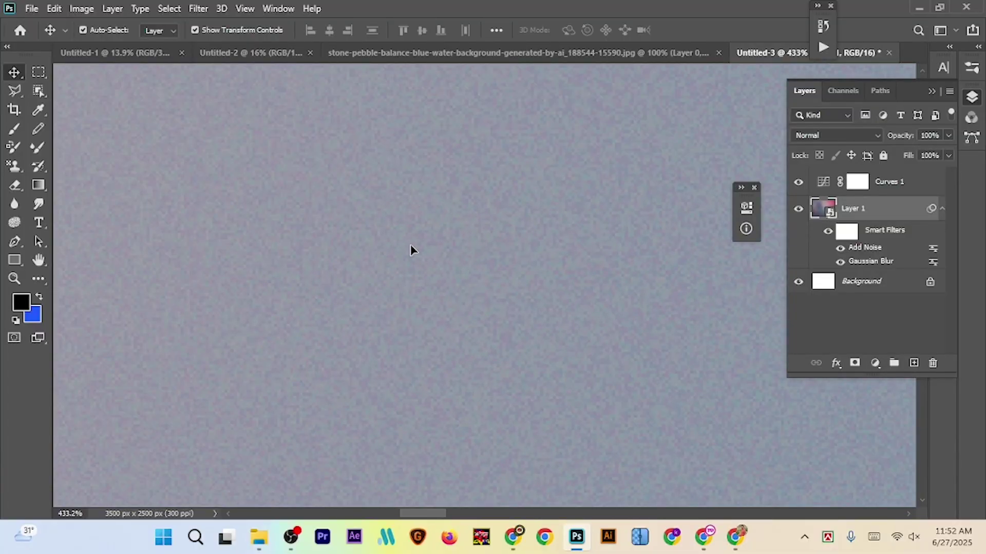
drag(426, 275, 363, 266)
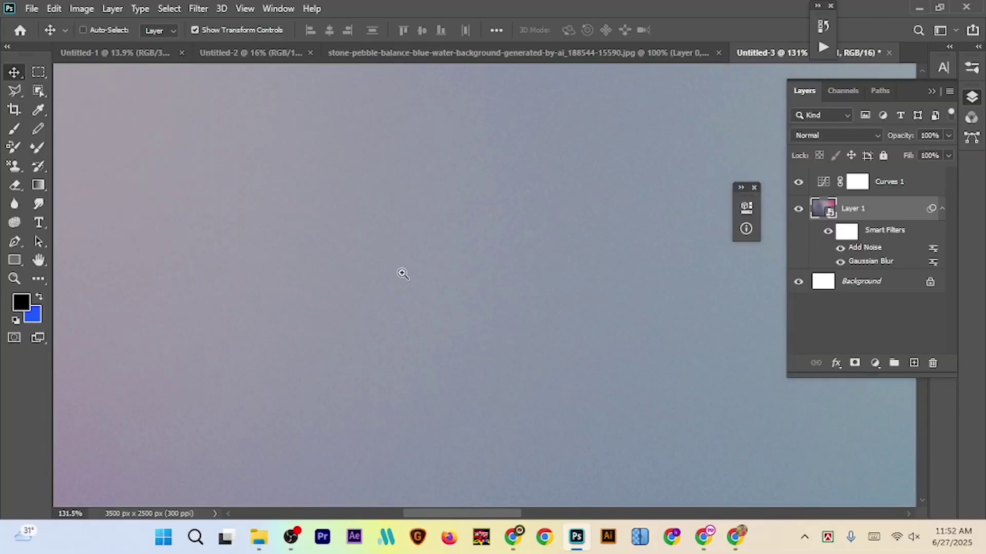
drag(465, 306, 408, 288)
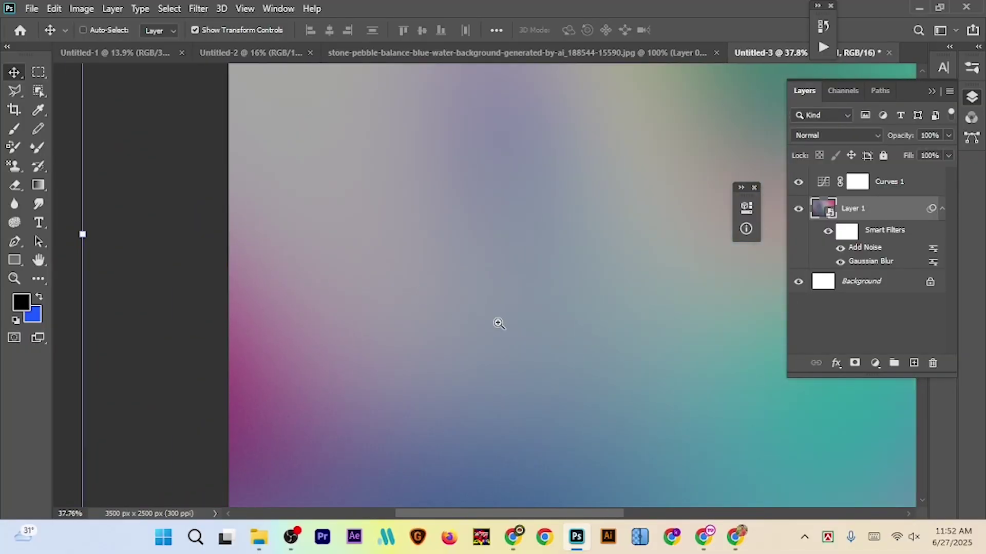
drag(497, 324, 460, 320)
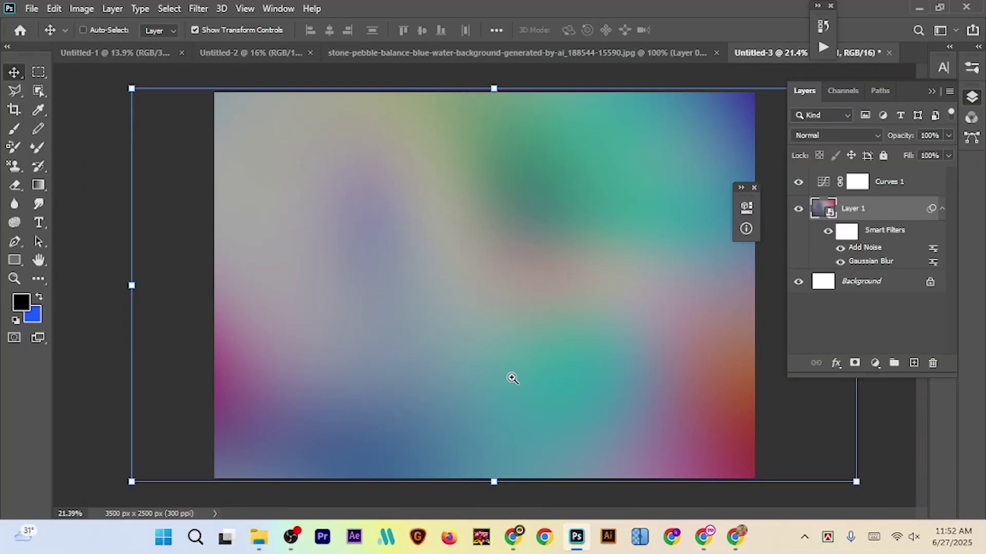
drag(510, 377, 457, 301)
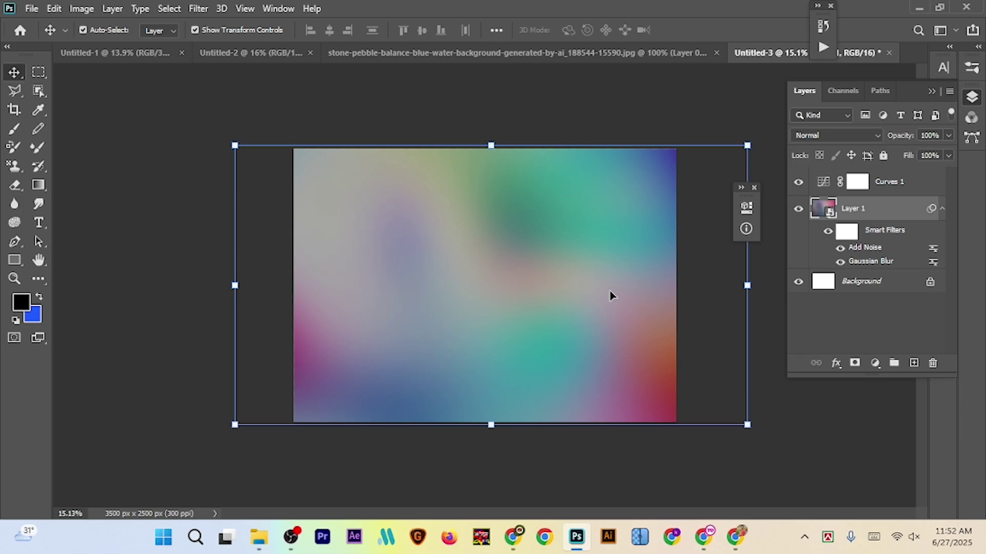
Merge the Curves 1 adjustment, Layer 1 and the Background into a single layer
click(902, 184)
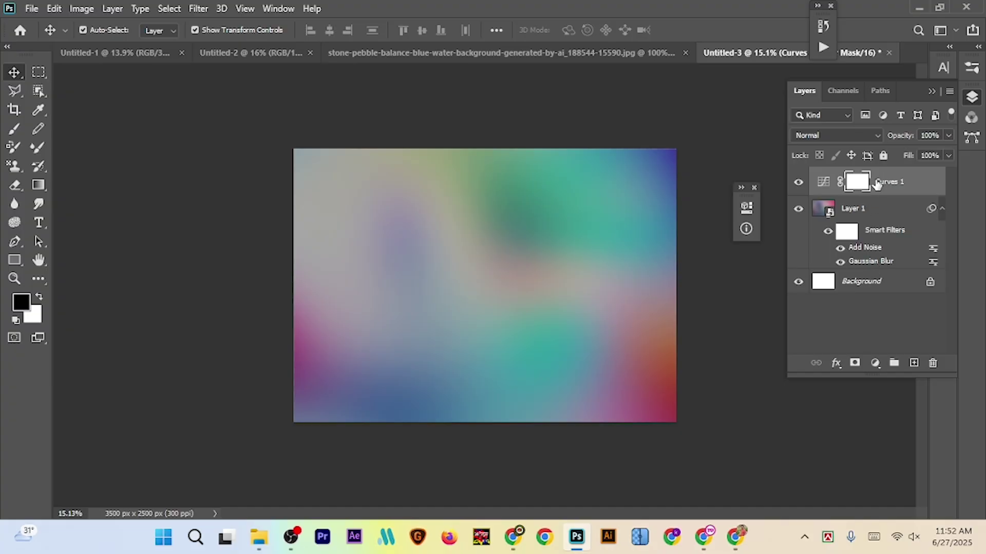
shift+click(890, 282)
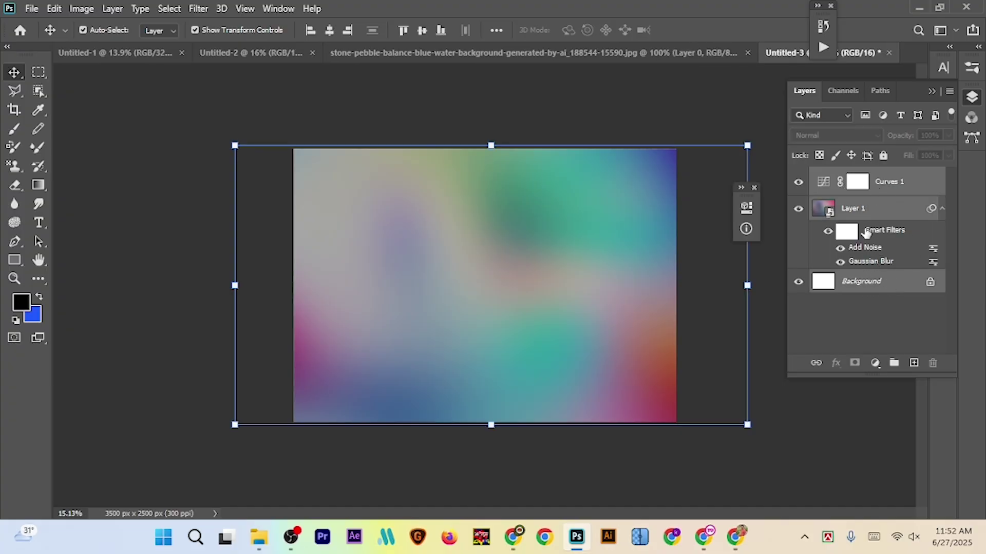
right_click(866, 287)
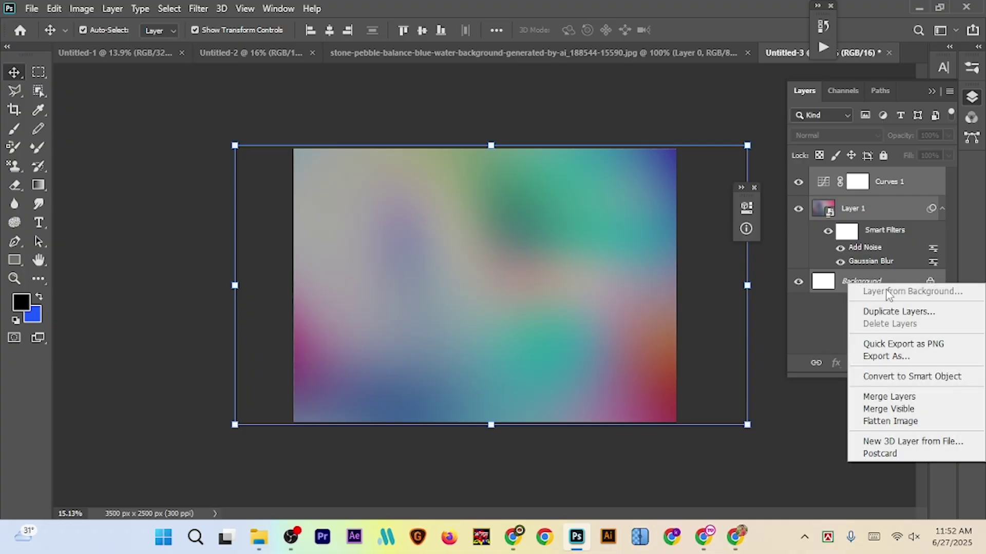
click(884, 398)
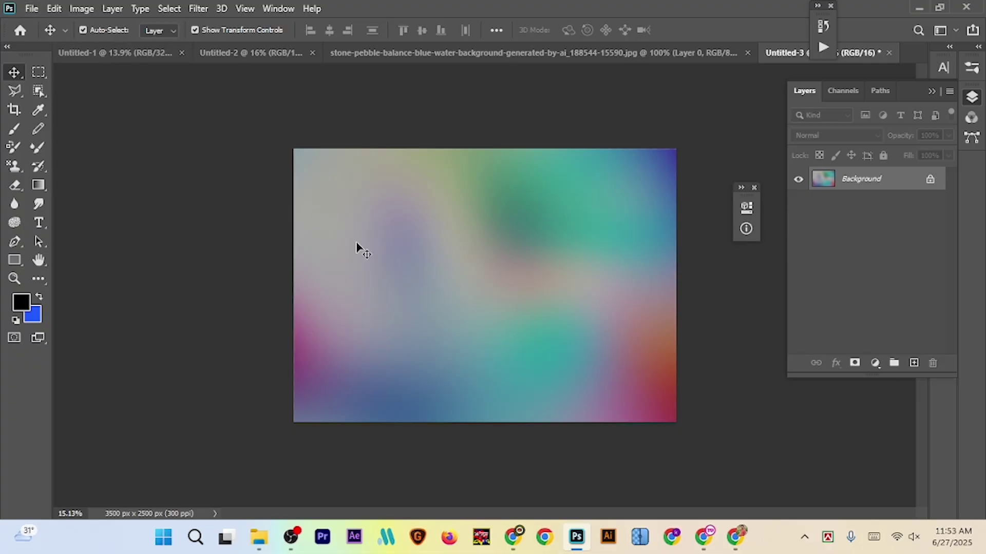
Save the gradient on the computer in Downloads as a JPEG named bg, with maximum quality 12 and Baseline ("Standard") format
click(30, 10)
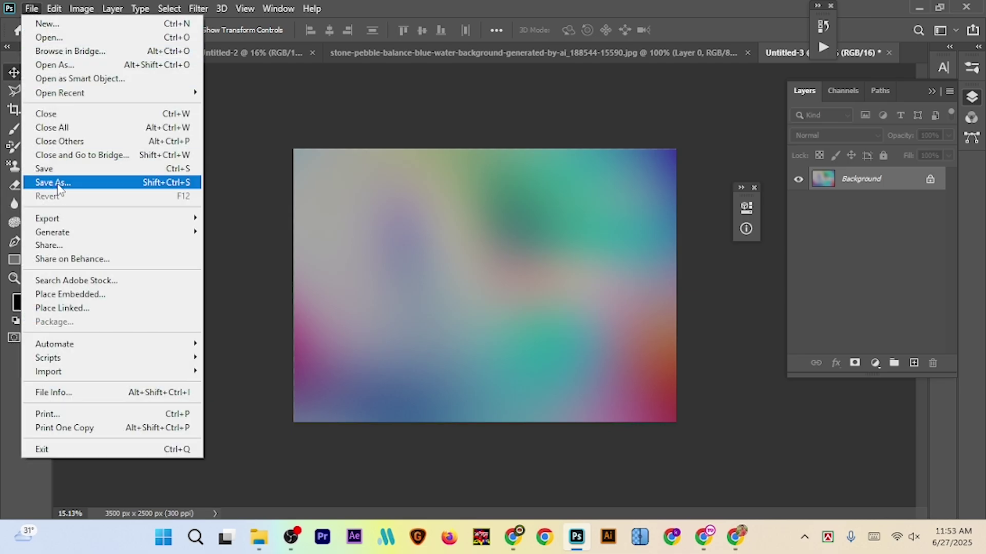
click(58, 186)
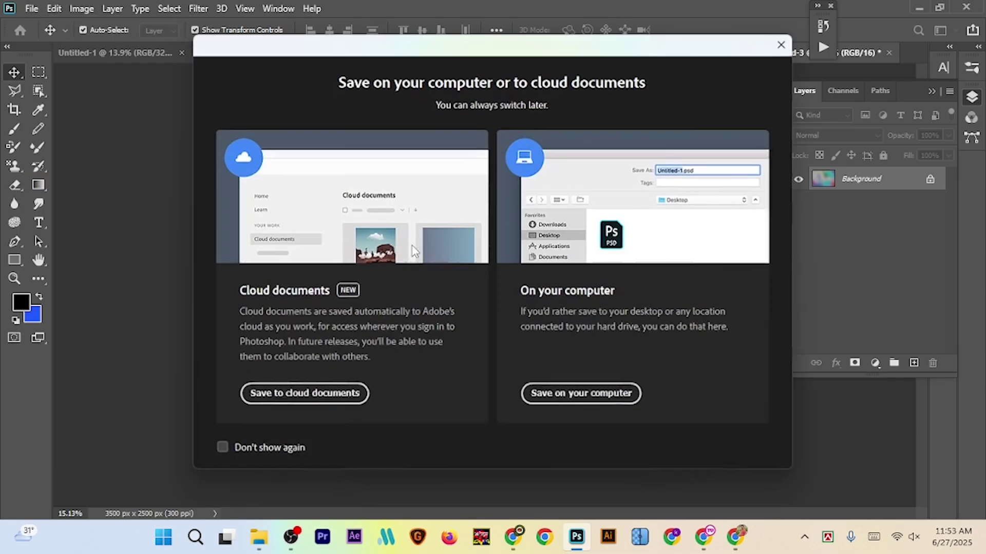
click(564, 396)
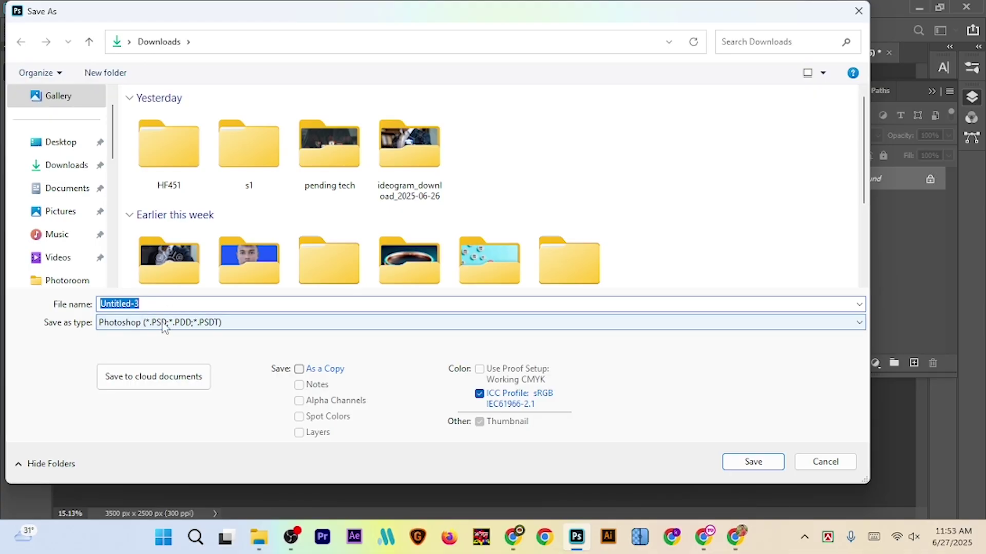
click(237, 325)
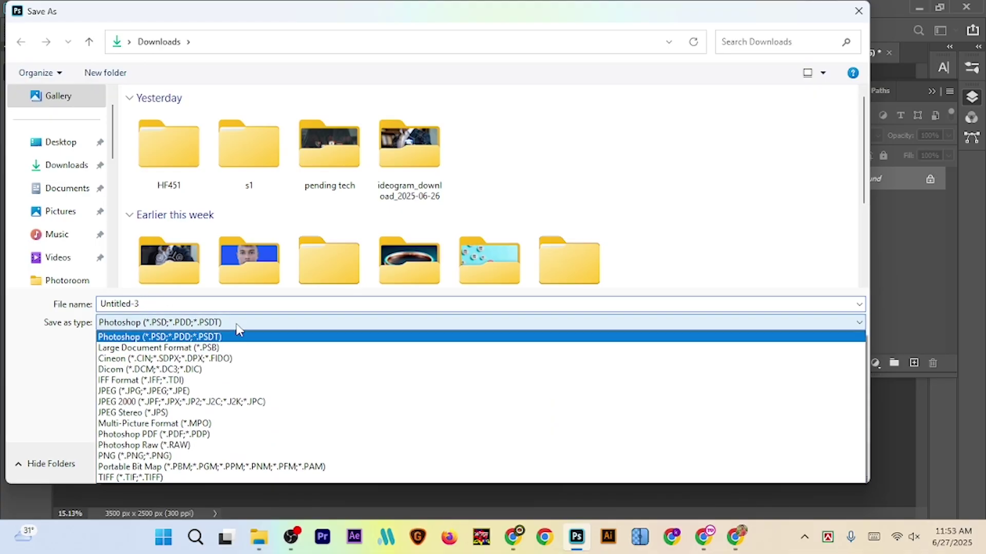
click(202, 393)
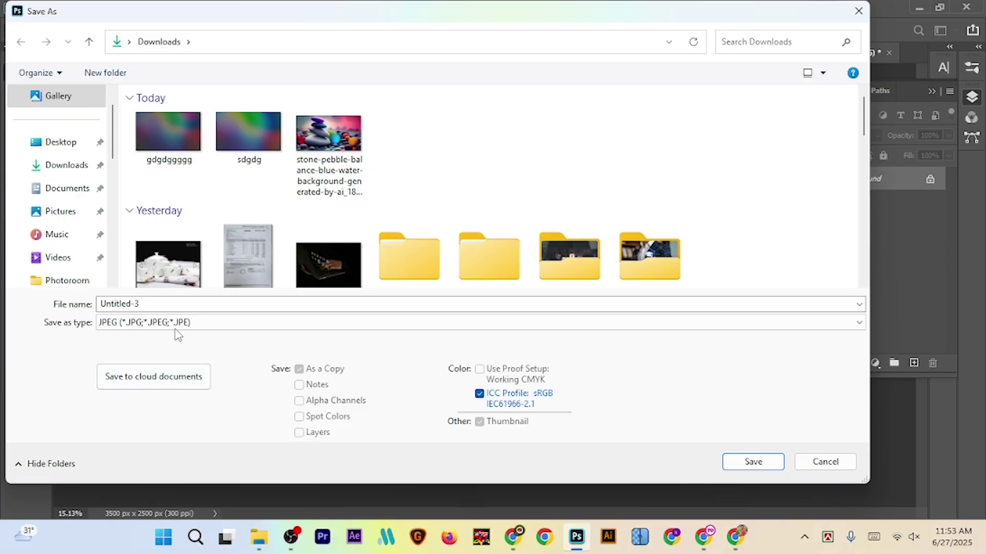
click(170, 303)
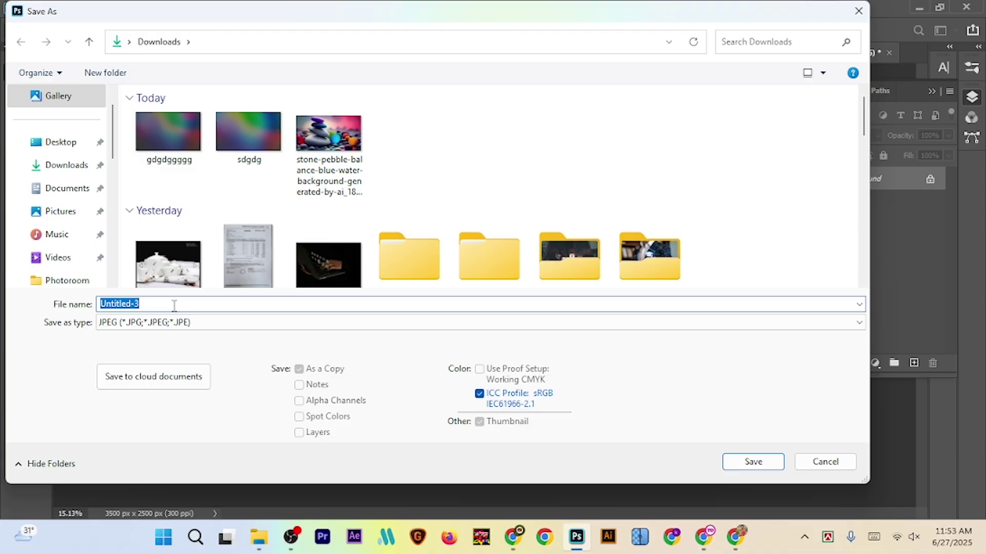
text(bg)
click(751, 463)
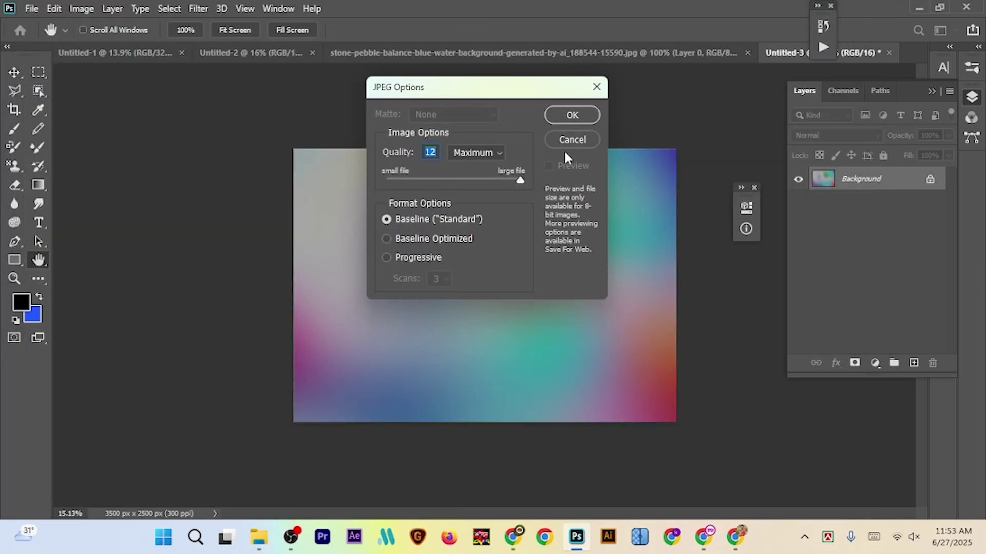
click(571, 116)
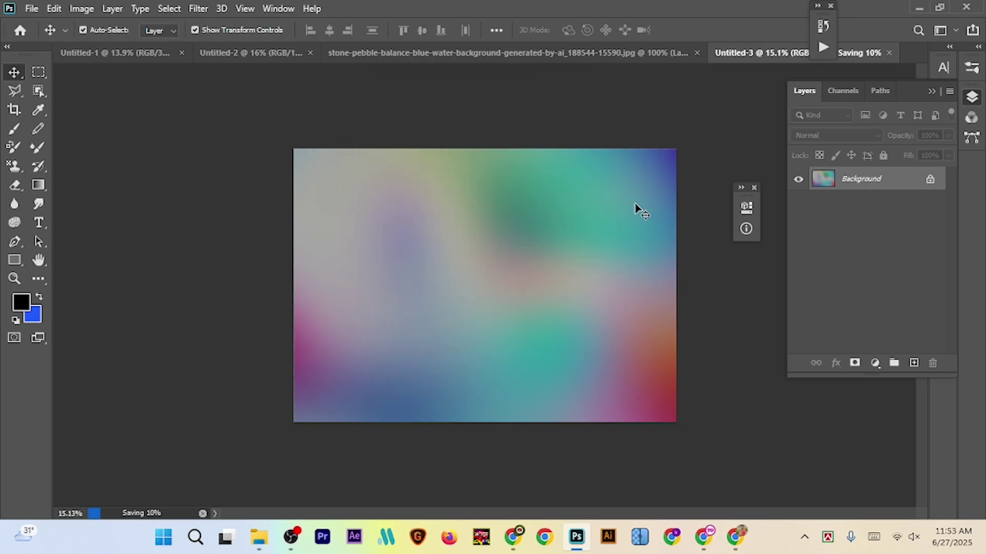
Switch to File Explorer to check the saved bg image in the Downloads folder, and return to Photoshop
click(258, 537)
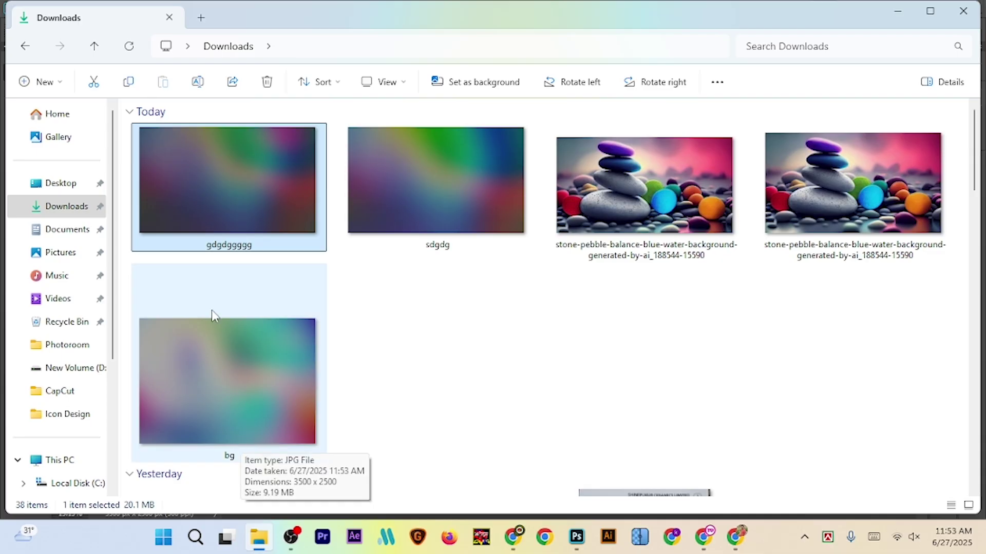
click(67, 206)
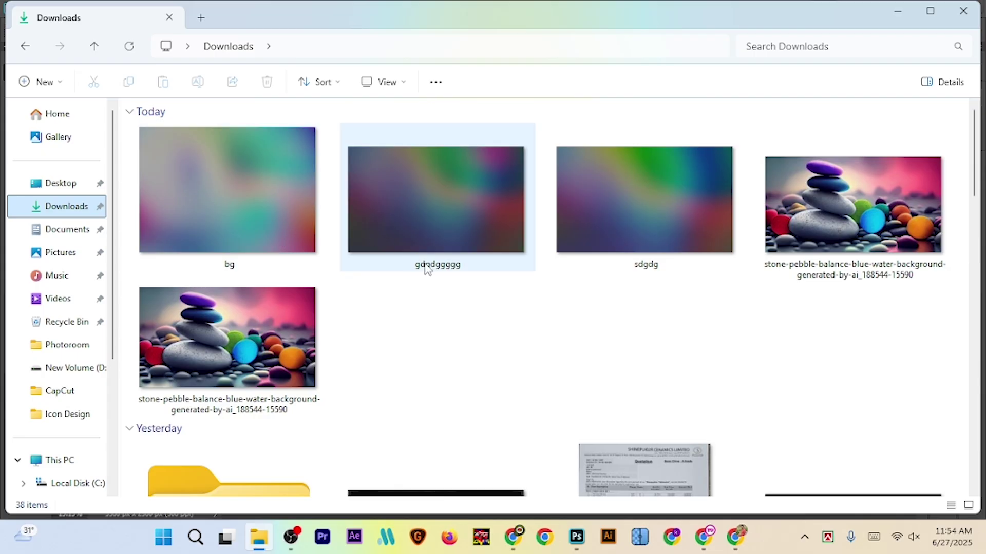
click(583, 548)
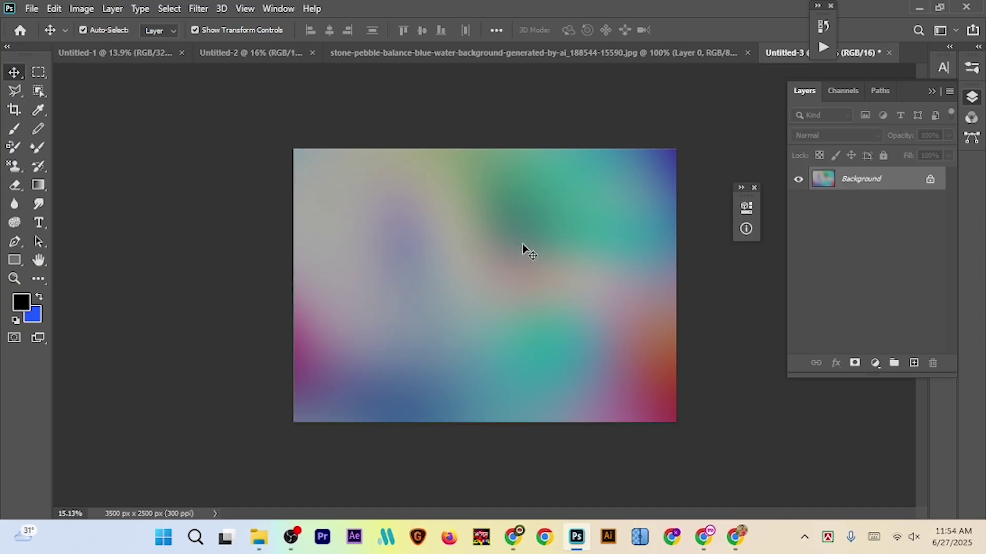
Compare the stone-pebble source image with the gradient backgrounds in the Untitled-3, Untitled-2 and Untitled-1 documents
click(515, 52)
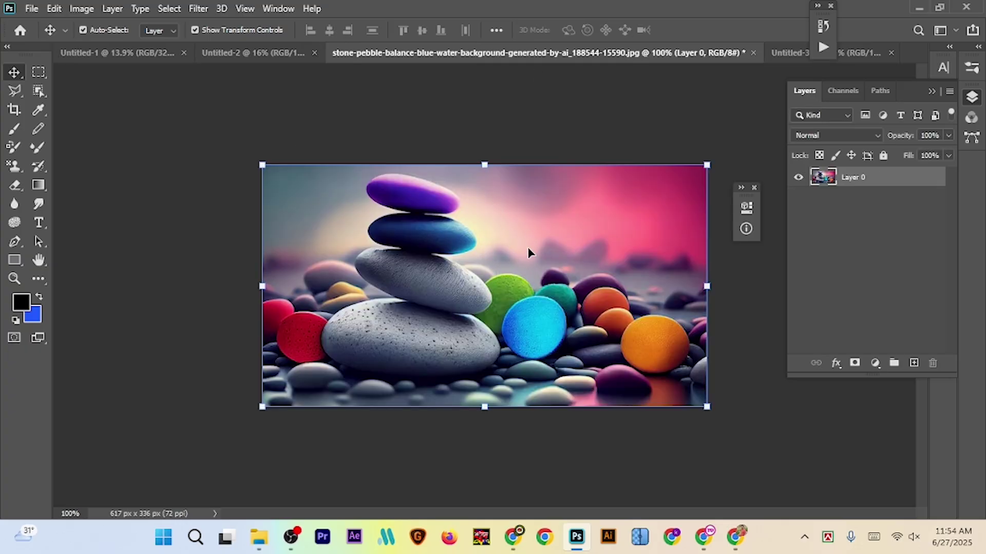
click(782, 53)
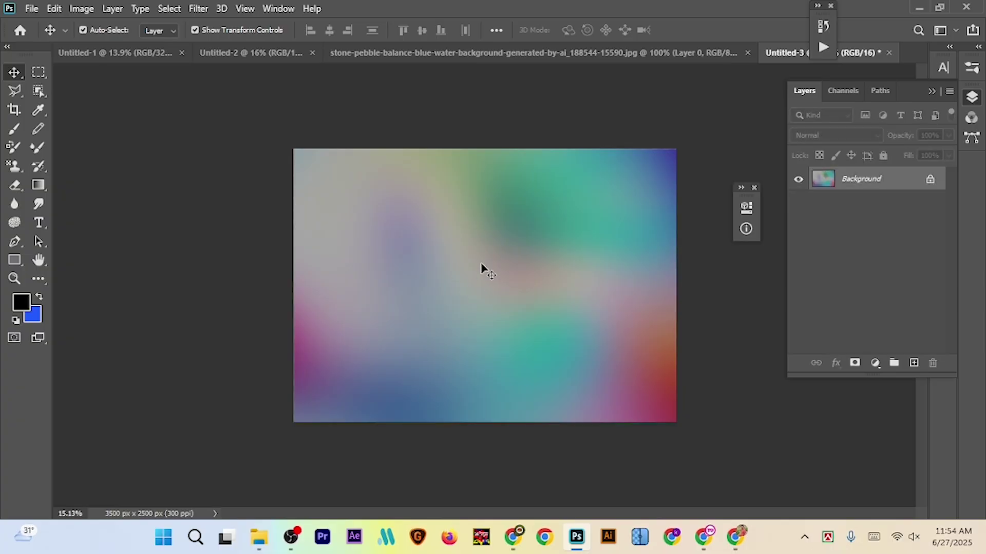
click(262, 53)
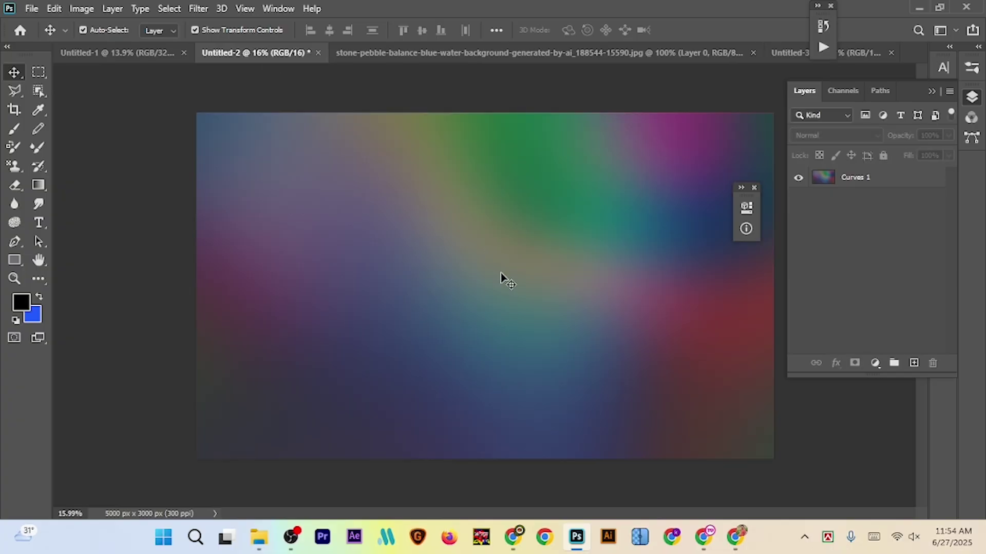
click(121, 54)
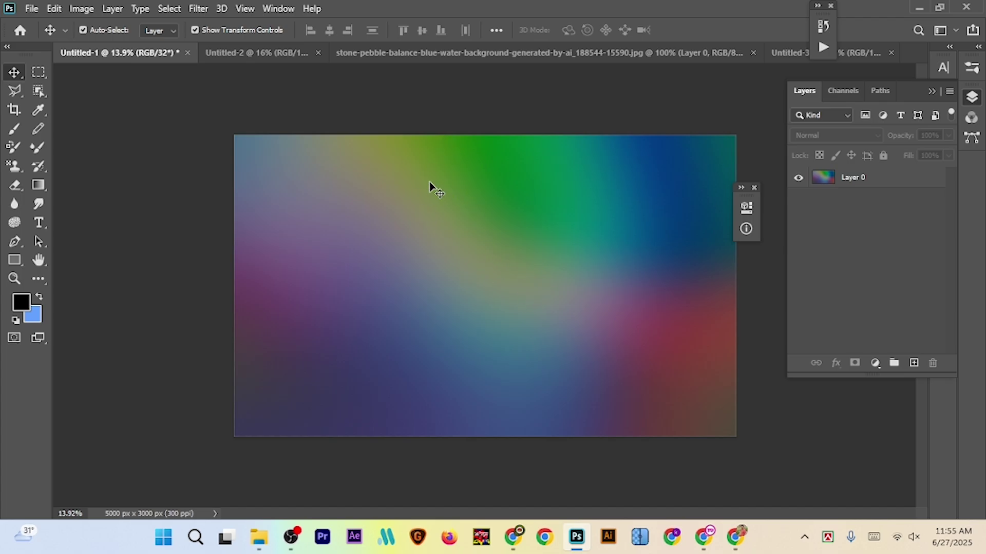
click(257, 53)
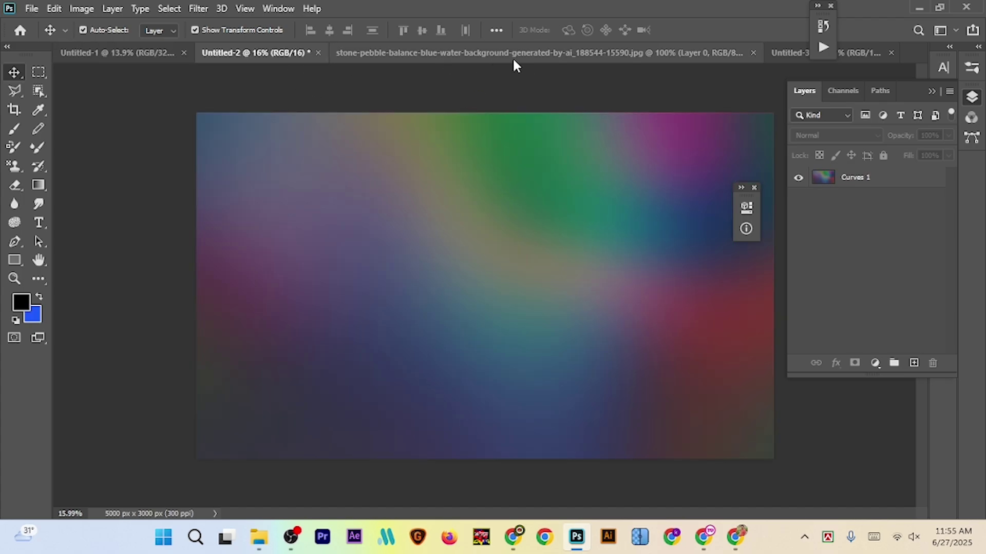
click(513, 58)
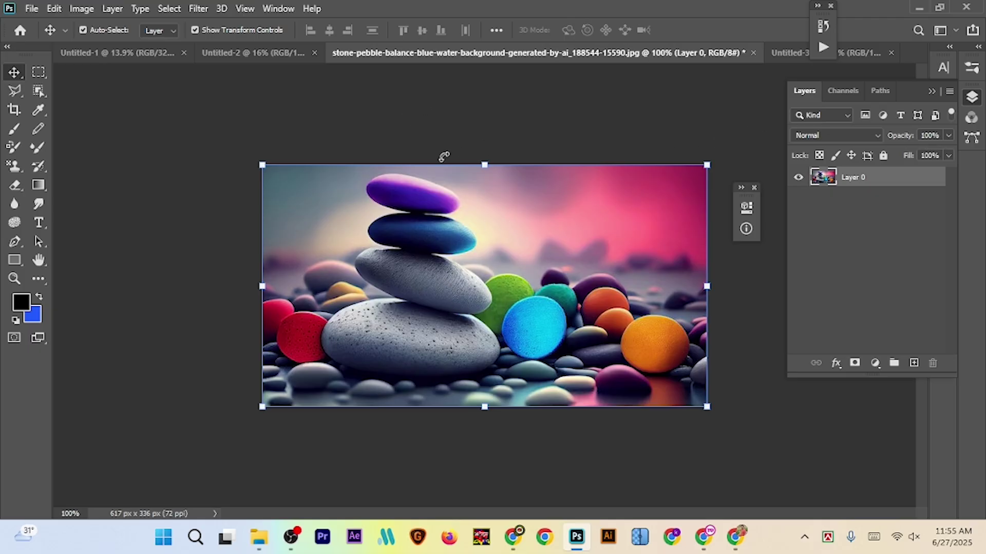
click(249, 53)
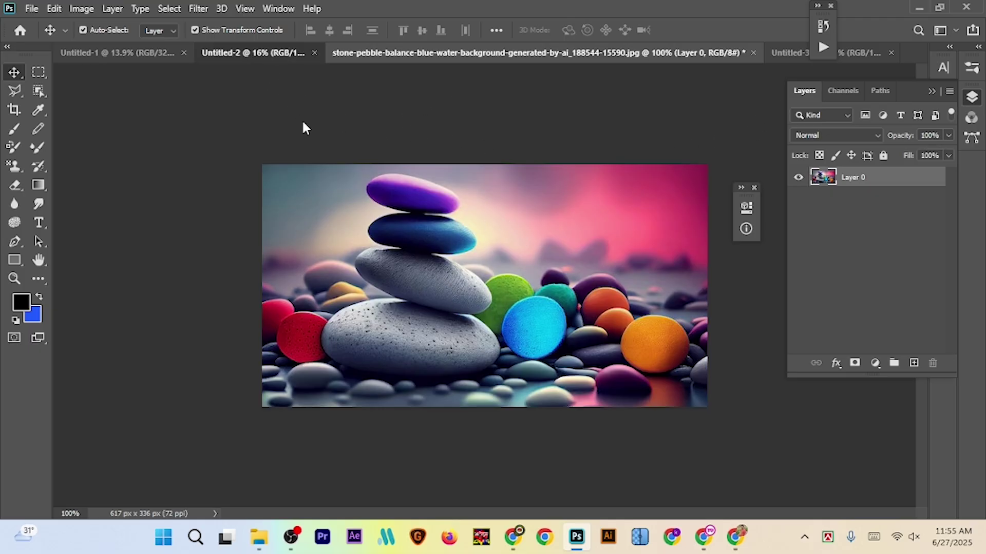
mouse_move(556, 312)
mouse_down()
mouse_move(541, 300)
mouse_move(548, 303)
mouse_up()
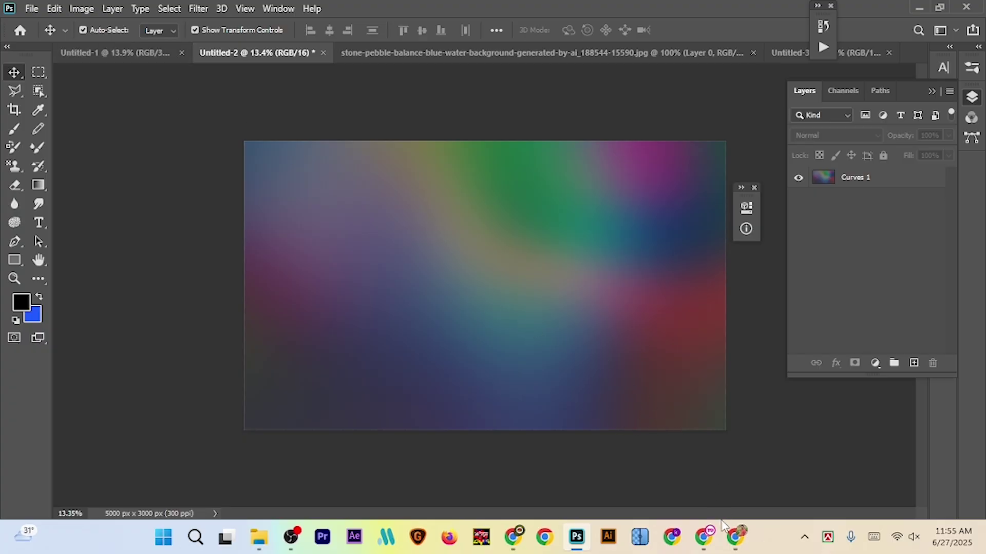
Switch to Chrome and examine the colours, shapes and grain of the gradient backgrounds in the Adobe Stock contributor portfolio
click(703, 545)
scroll(534, 330, down, 10)
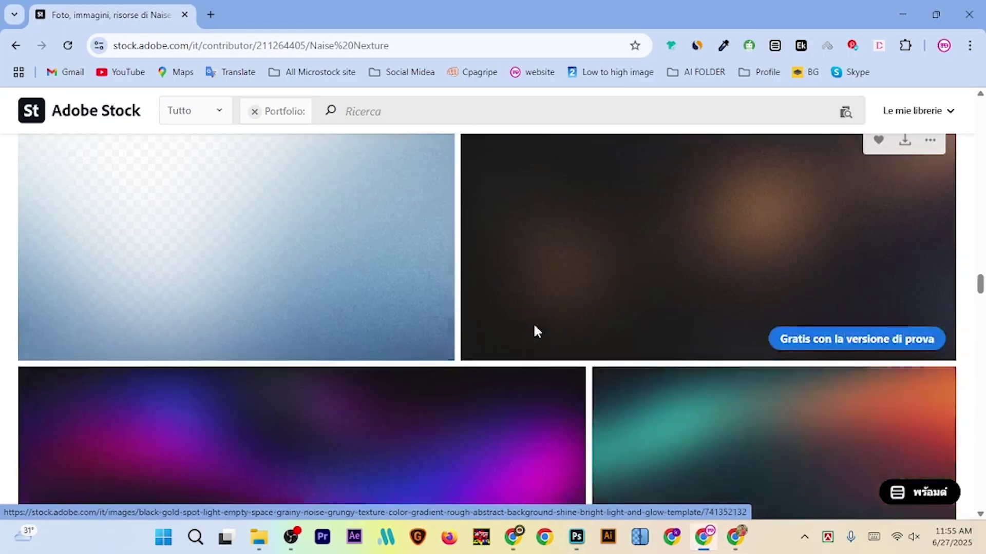
scroll(534, 333, down, 10)
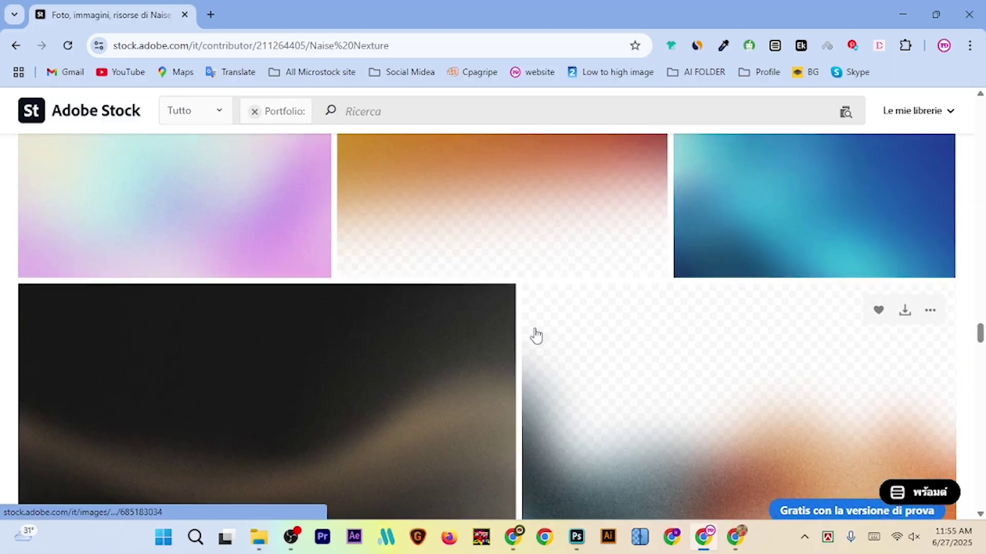
scroll(513, 328, down, 10)
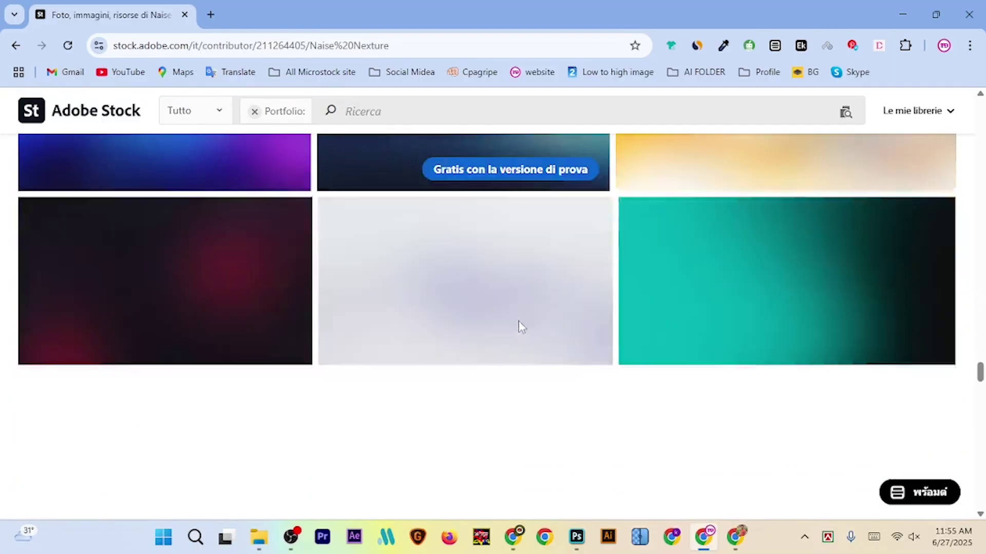
scroll(521, 332, down, 10)
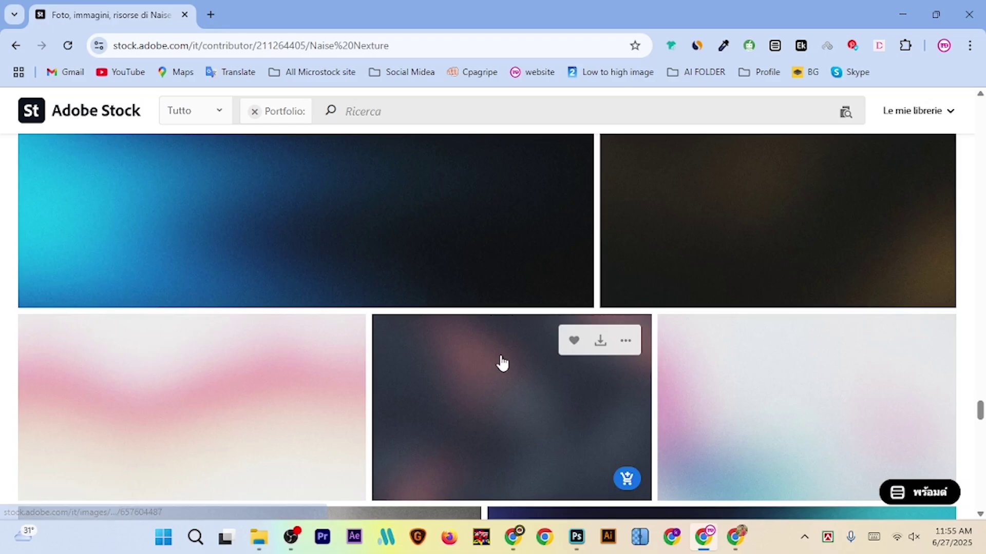
scroll(500, 364, down, 5)
scroll(498, 369, down, 5)
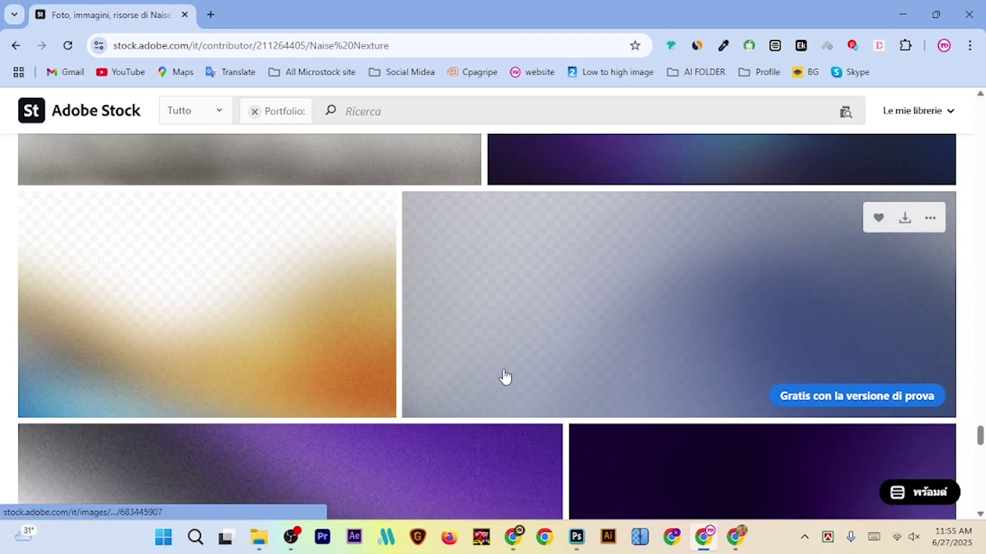
scroll(514, 364, up, 10)
scroll(518, 358, up, 10)
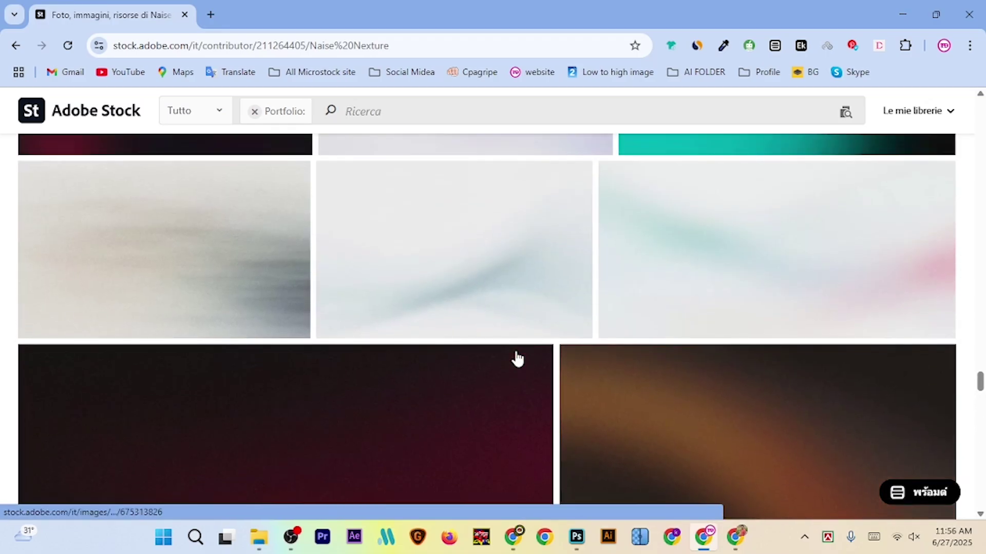
scroll(517, 355, up, 10)
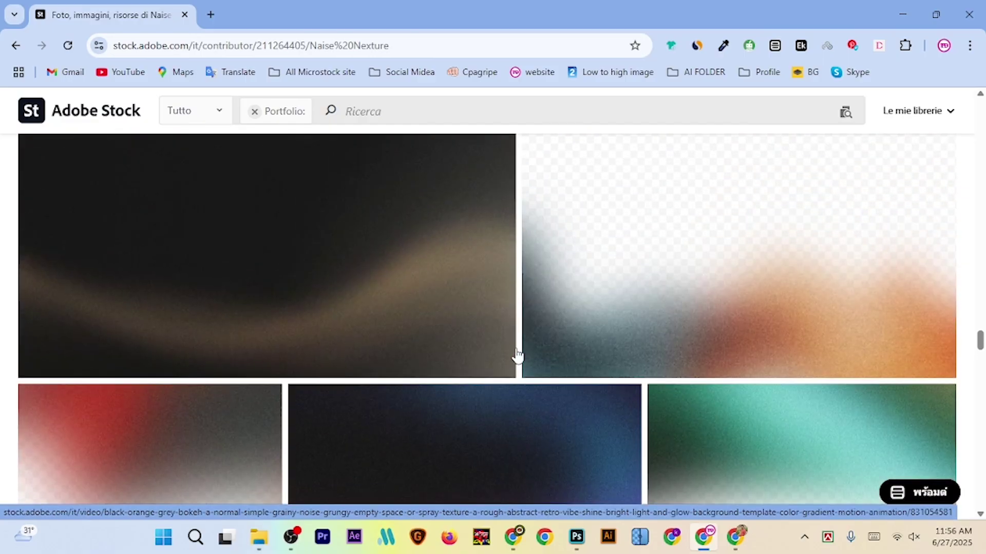
scroll(516, 356, up, 10)
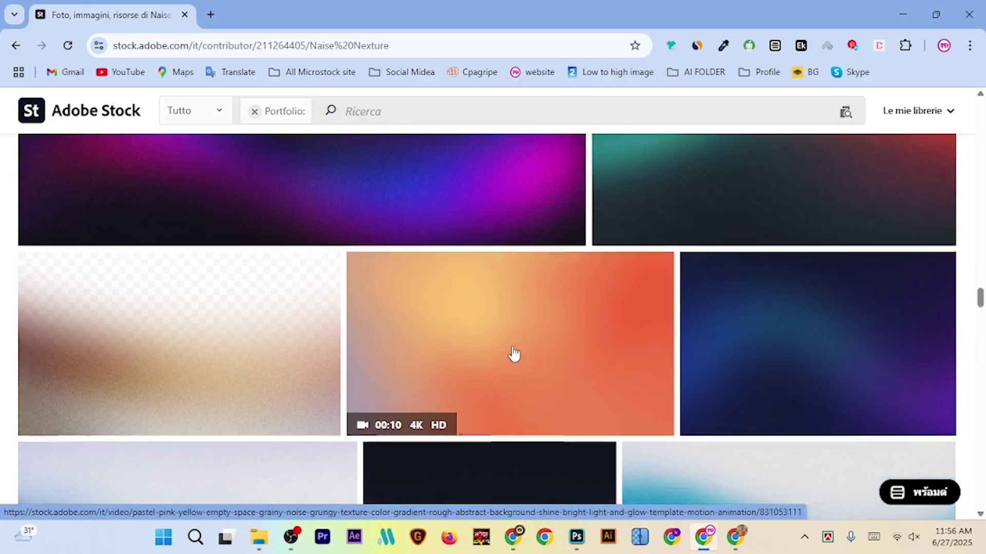
scroll(514, 354, up, 1)
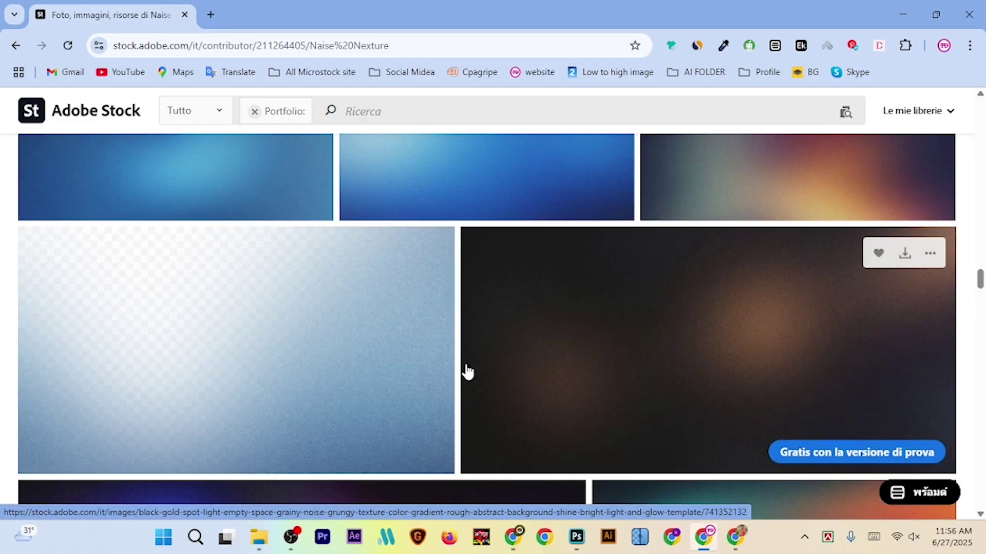
scroll(460, 359, down, 4)
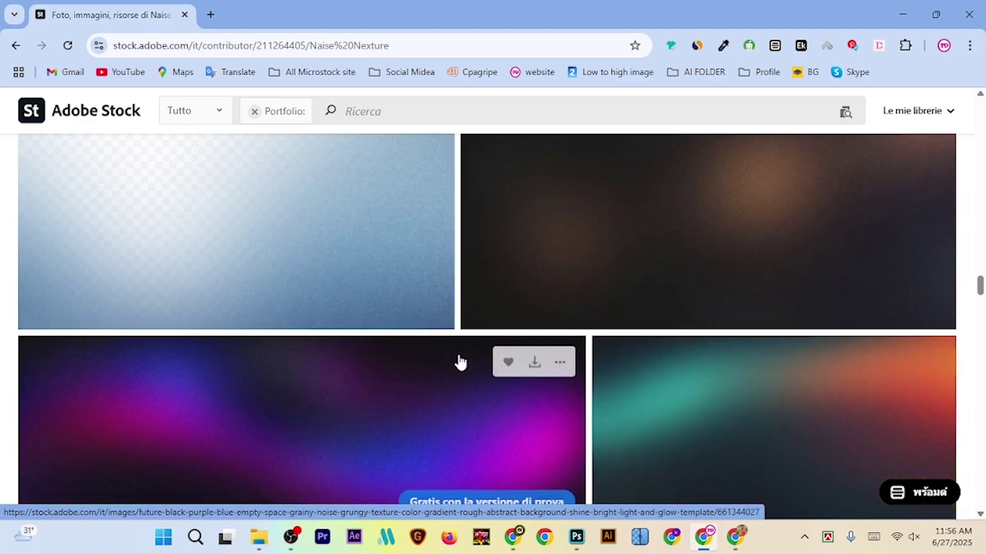
scroll(586, 403, down, 1)
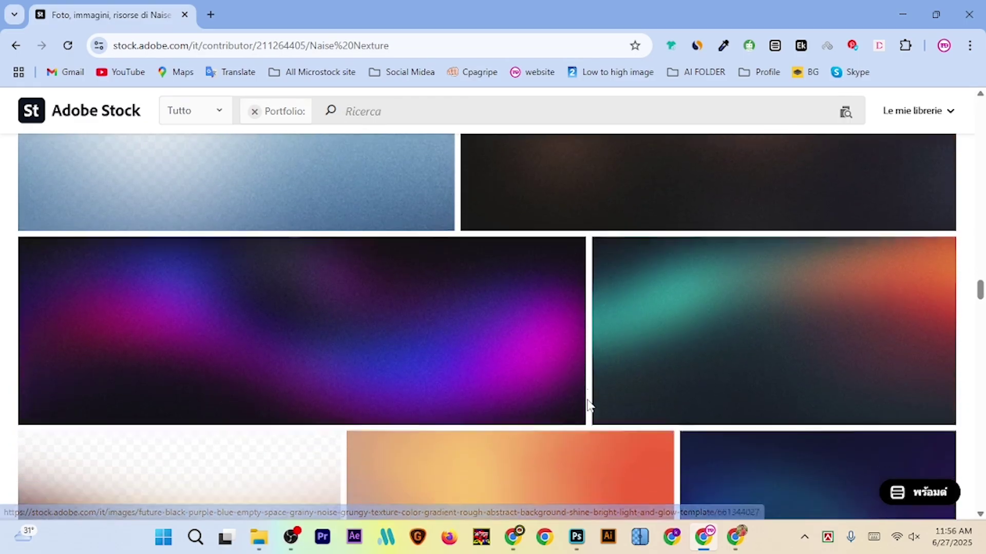
scroll(585, 324, up, 1)
scroll(590, 328, up, 6)
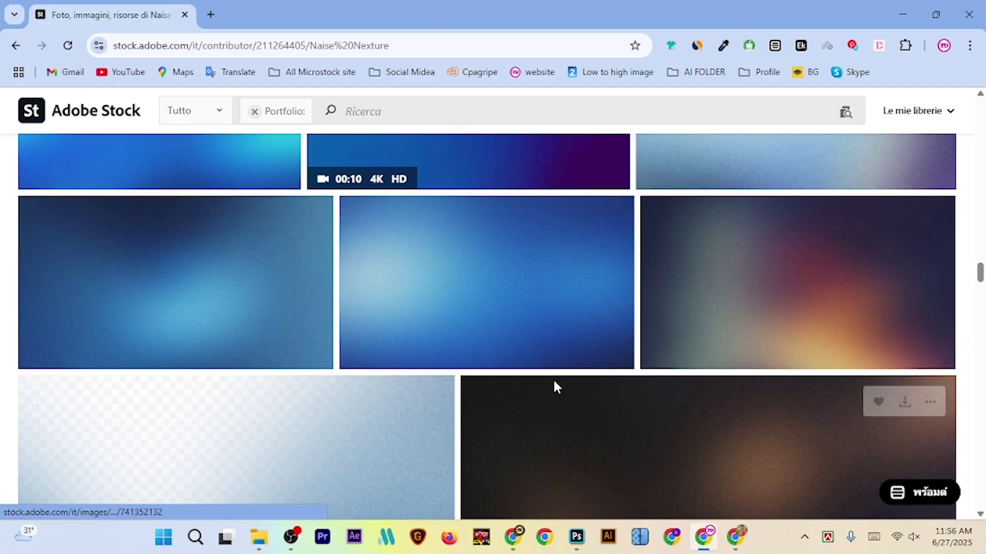
scroll(555, 386, up, 6)
scroll(538, 351, up, 10)
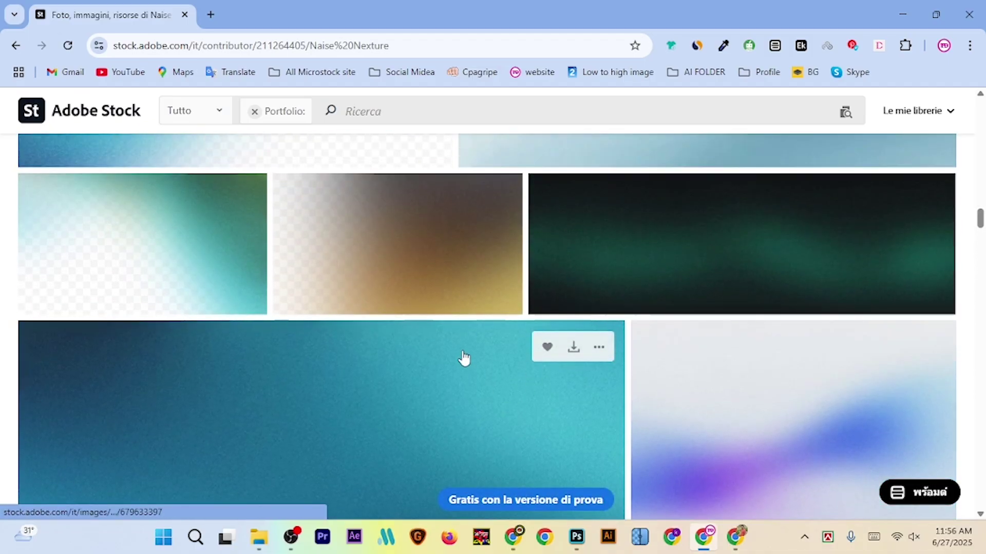
scroll(462, 359, up, 8)
scroll(503, 364, up, 8)
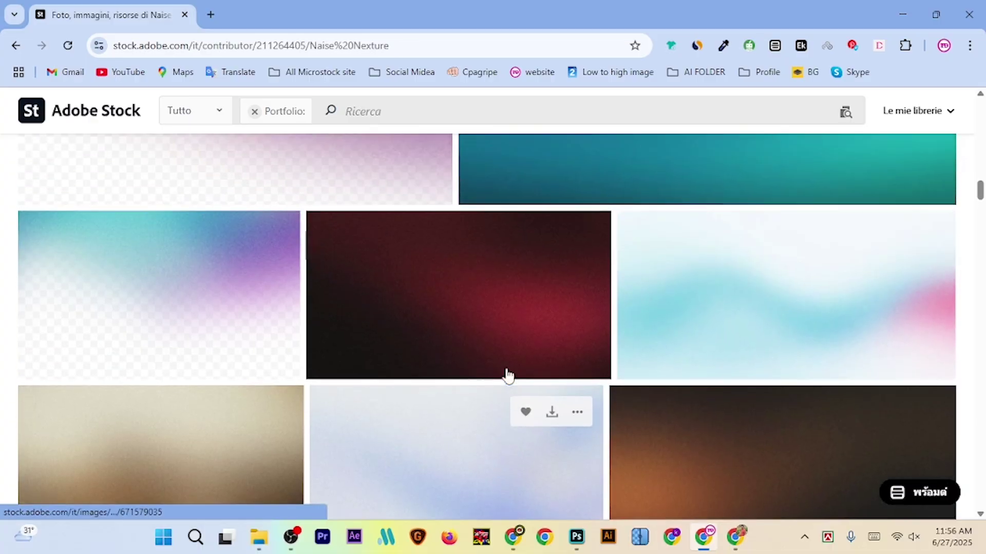
scroll(510, 377, up, 10)
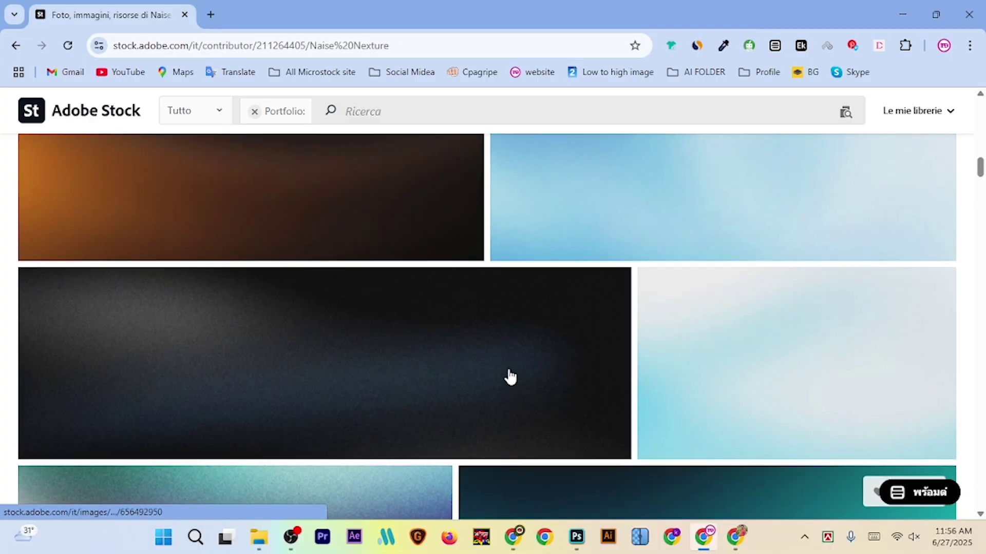
scroll(508, 376, up, 3)
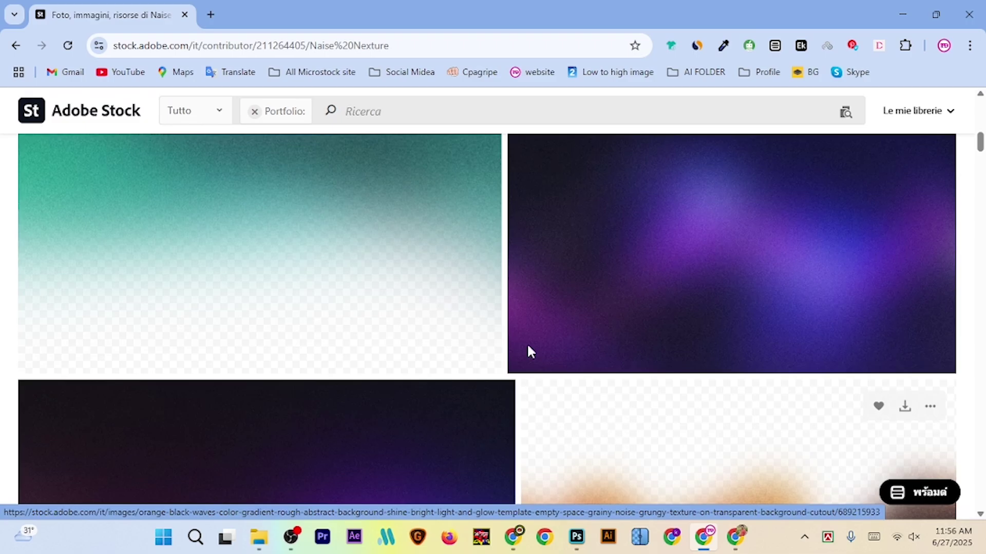
Return to Photoshop and view the gradient background in the Untitled-1 document
click(576, 537)
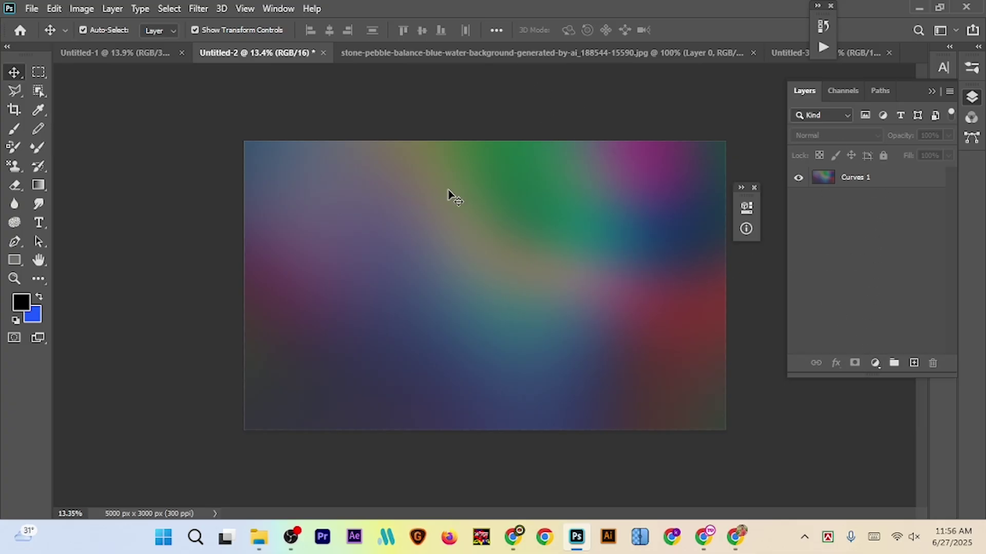
click(137, 53)
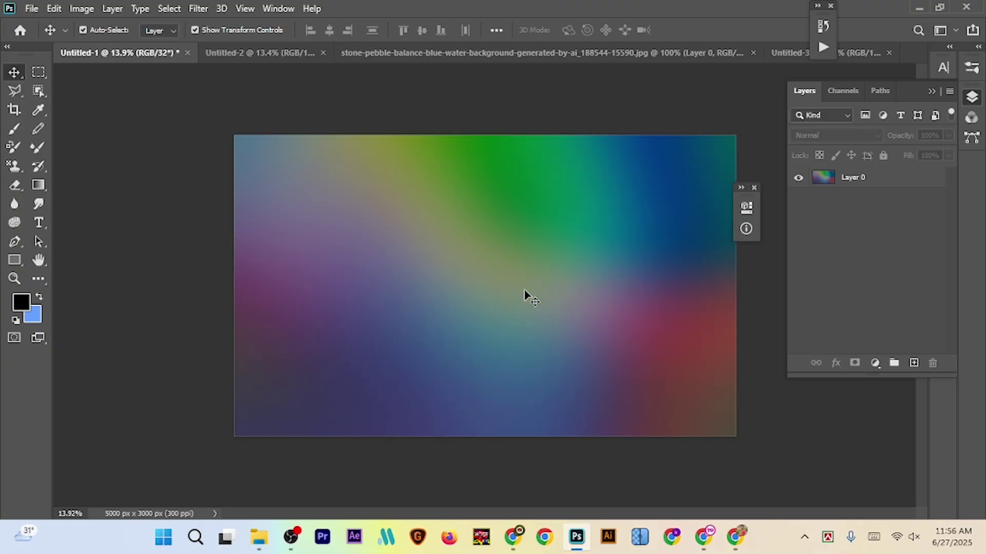